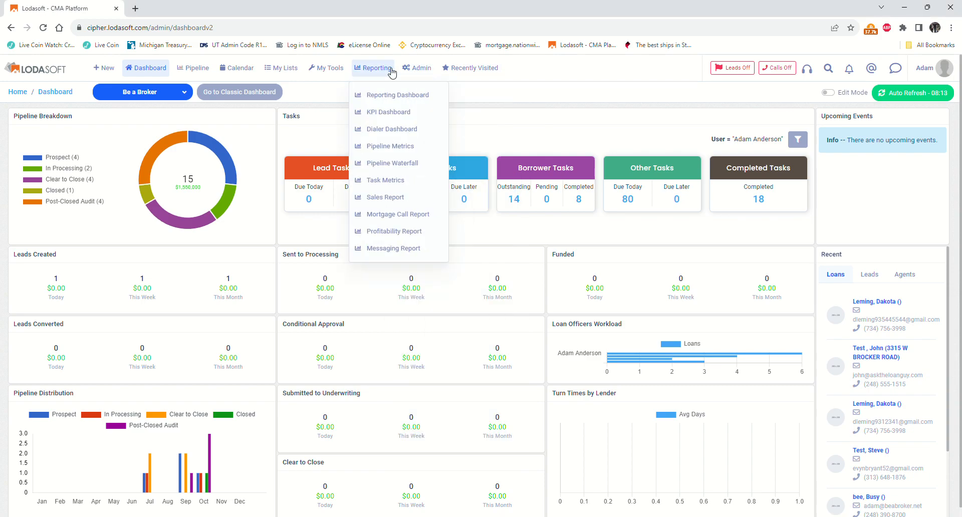
- Delete the Test and old NEW RVM campaigns from the Campaigns list
{"action": "mouse_move", "coordinate": [299, 73]}
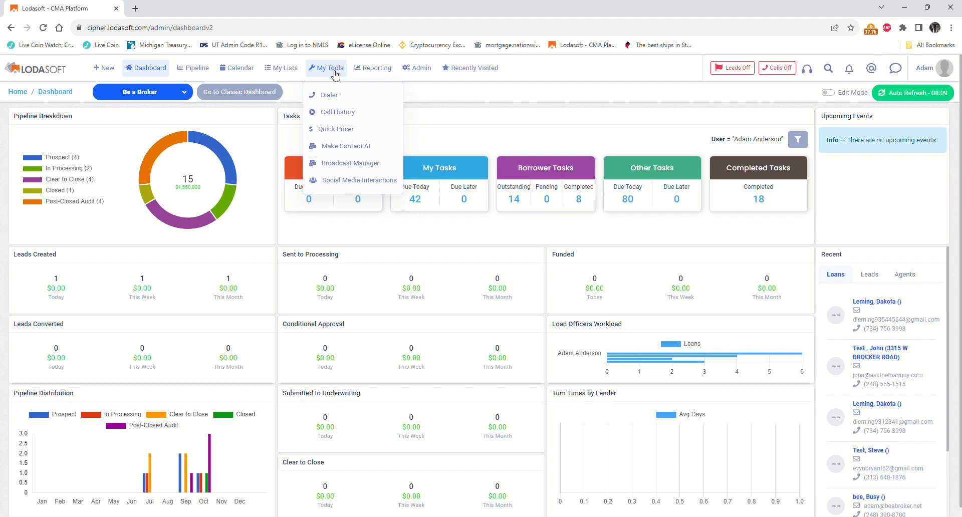
{"action": "left_click", "coordinate": [346, 148]}
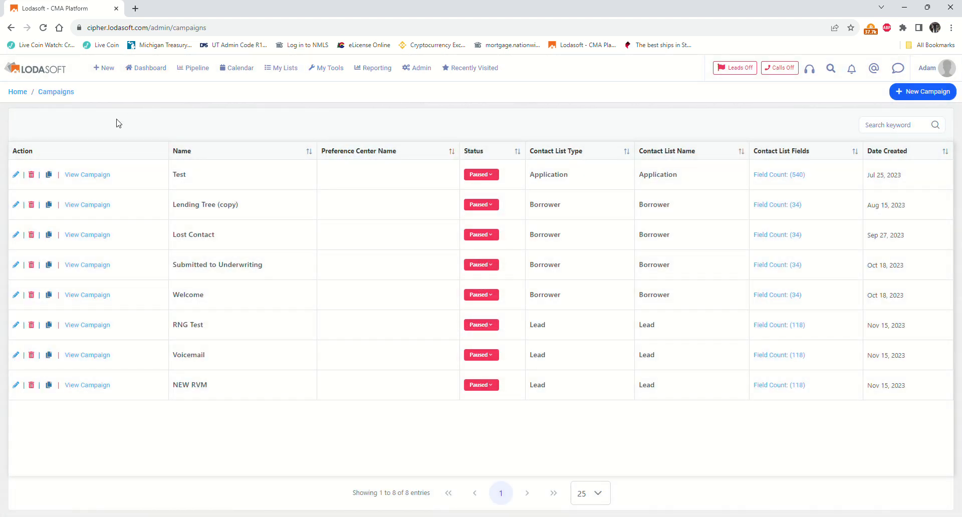
{"action": "left_click", "coordinate": [33, 175]}
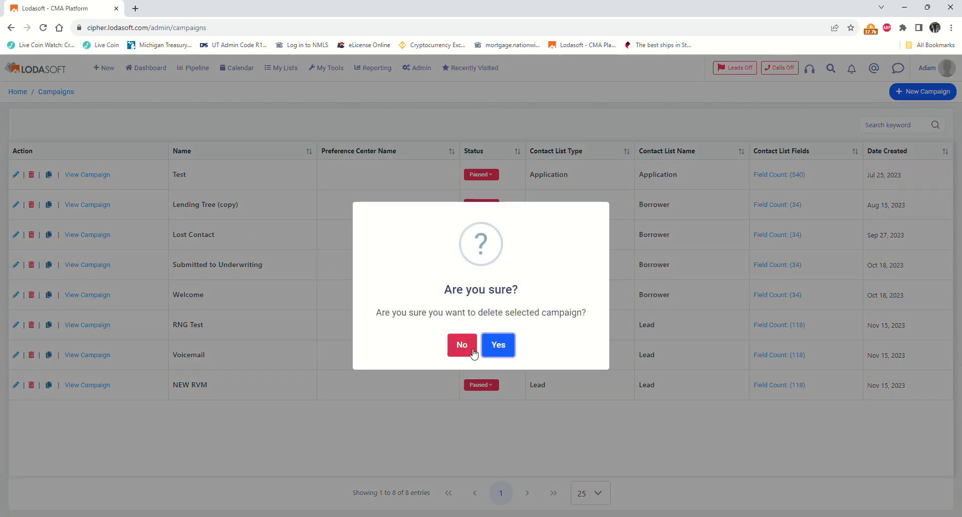
{"action": "left_click", "coordinate": [493, 351]}
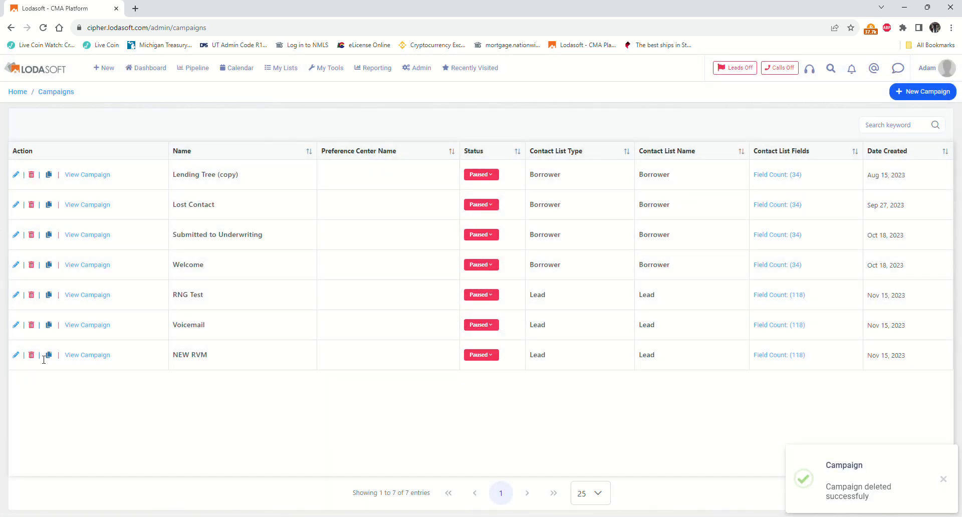
{"action": "left_click", "coordinate": [32, 355]}
{"action": "left_click", "coordinate": [494, 349]}
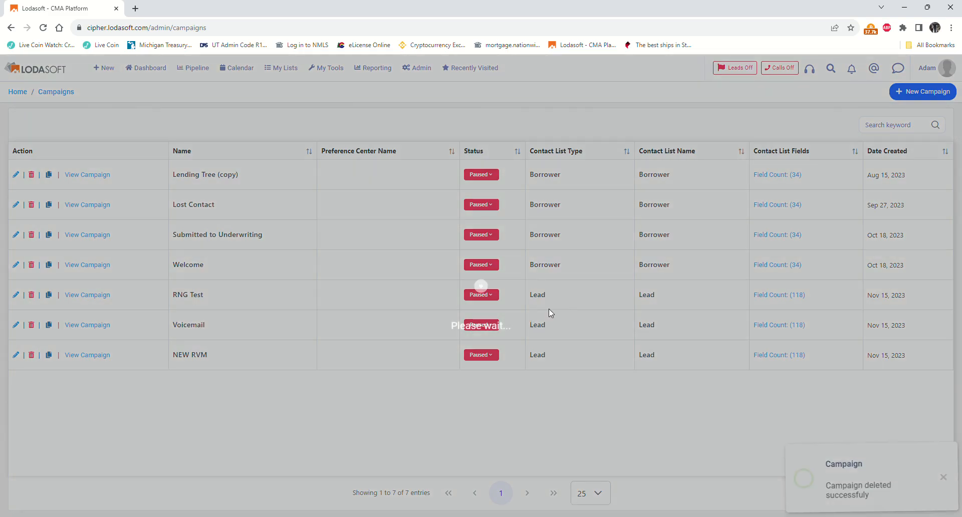
{"action": "left_click", "coordinate": [924, 99]}
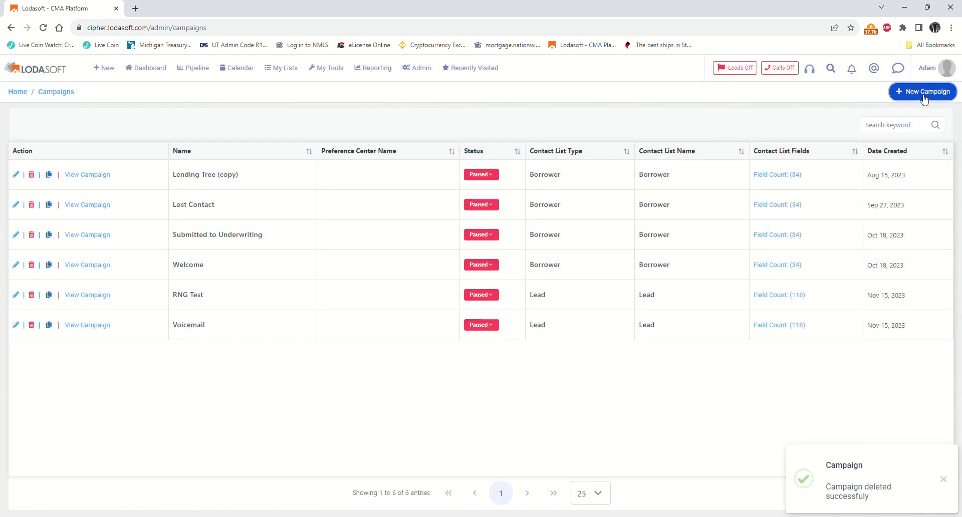
- Create and save a campaign named 'NEW RVM' using the Lead contact list
{"action": "left_click", "coordinate": [822, 144]}
{"action": "left_click", "coordinate": [810, 175]}
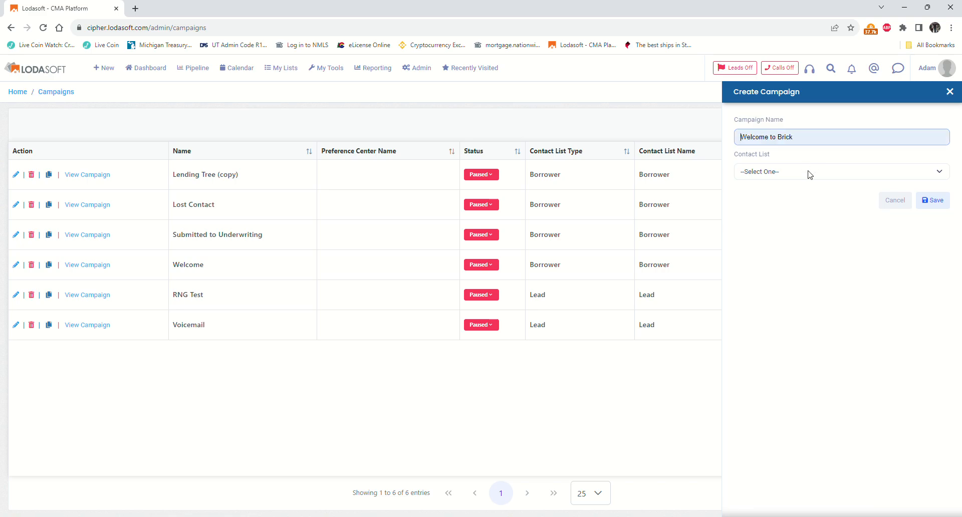
{"action": "key", "text": "ctrl+a"}
{"action": "type", "text": "NEW RVM"}
{"action": "key", "text": "Tab"}
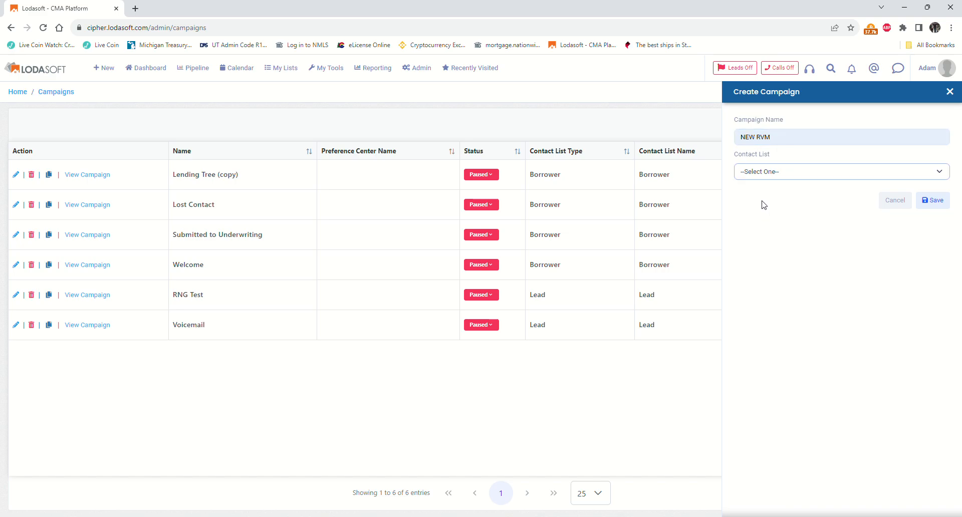
{"action": "left_click", "coordinate": [762, 263]}
{"action": "left_click", "coordinate": [942, 208]}
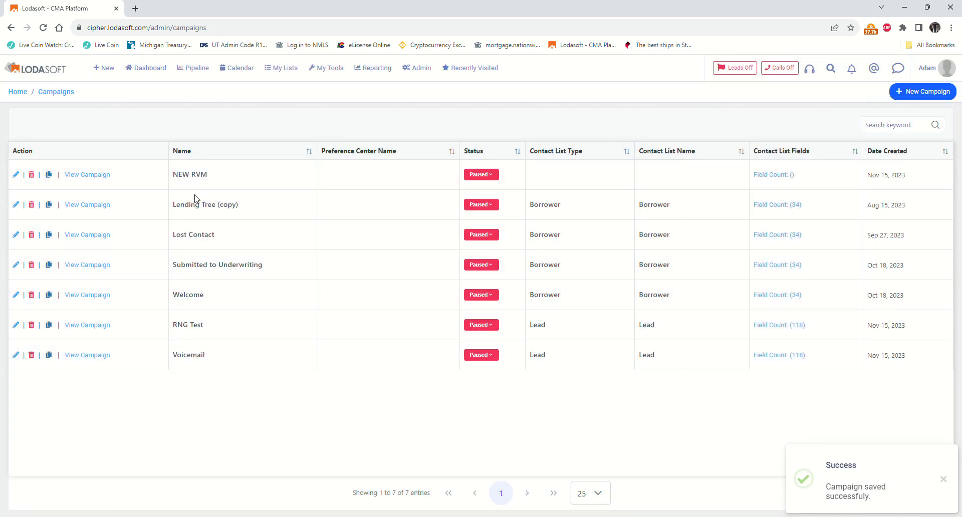
- Check NEW RVM's settings without changes, then open its campaign page and list the action types
{"action": "left_click", "coordinate": [16, 175]}
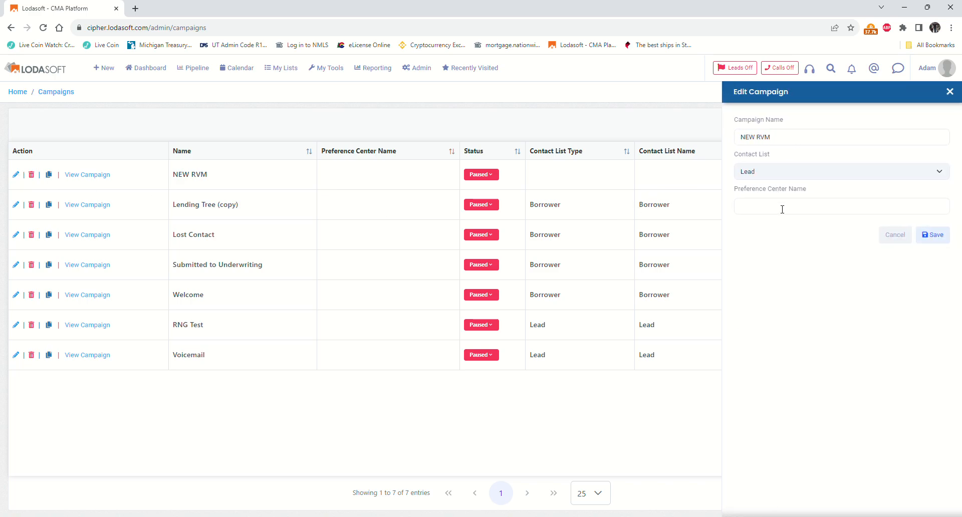
{"action": "left_click", "coordinate": [896, 235]}
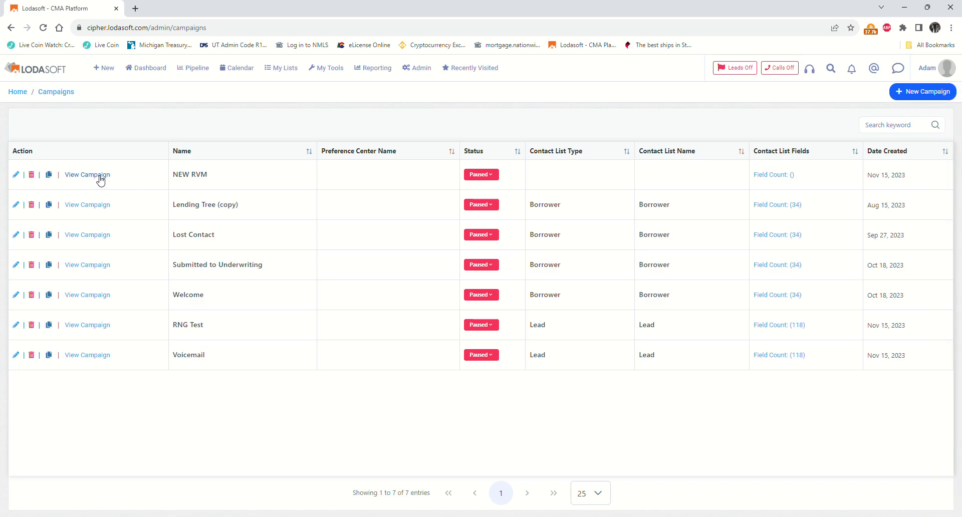
{"action": "left_click", "coordinate": [100, 176]}
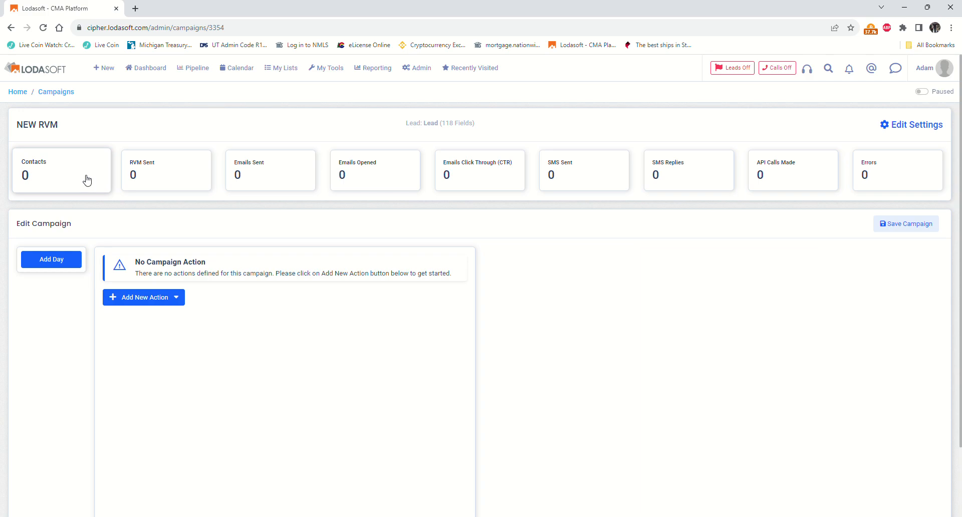
{"action": "left_click", "coordinate": [150, 299]}
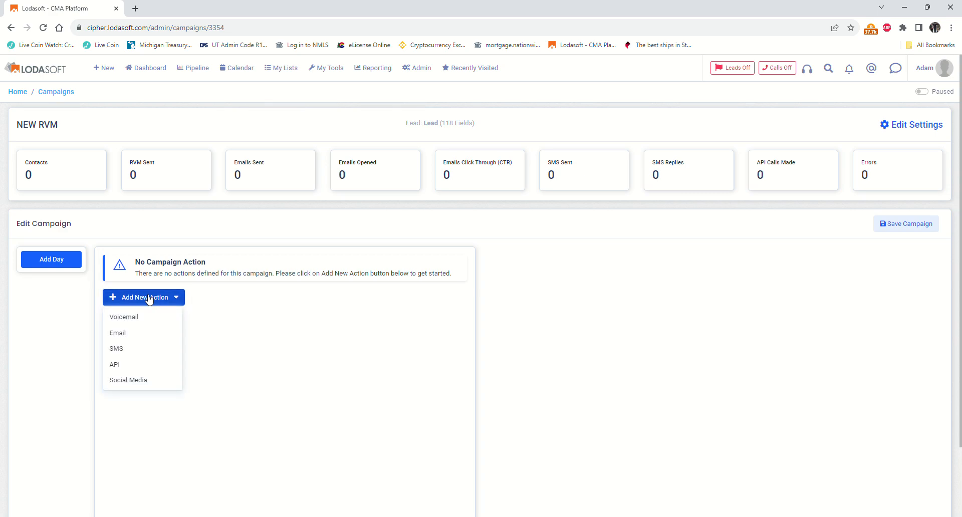
- Add a voicemail action with the description 'RVM'
{"action": "left_click", "coordinate": [125, 323]}
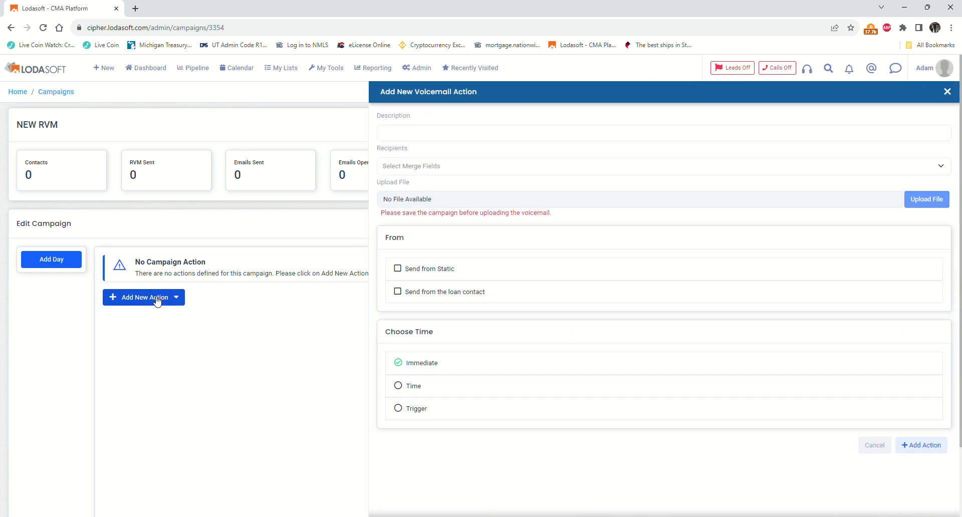
{"action": "left_click", "coordinate": [426, 144]}
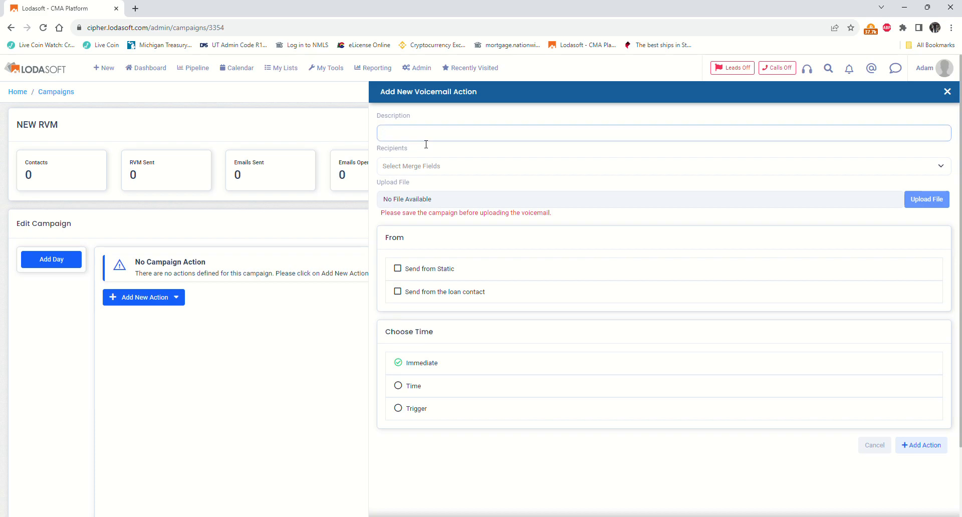
{"action": "type", "text": "RNG"}
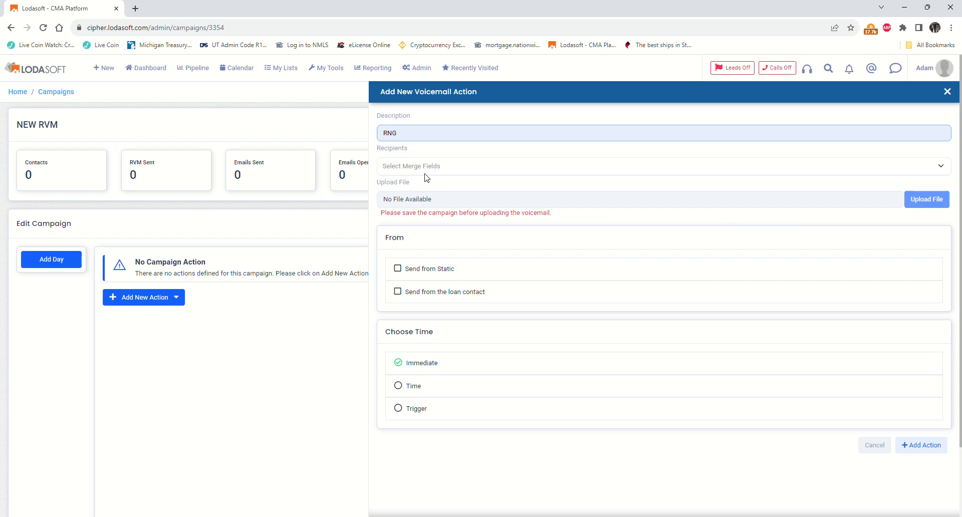
{"action": "left_click_drag", "start_coordinate": [428, 134], "coordinate": [330, 139]}
{"action": "type", "text": "RVM"}
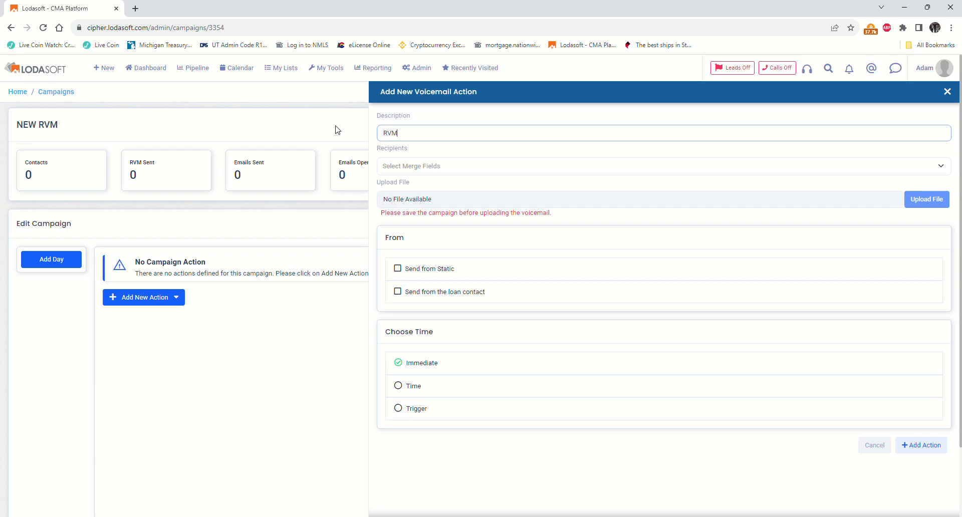
- Choose Lead_HomePhone and Lead_MobilePhone as the voicemail recipients
{"action": "left_click", "coordinate": [401, 166]}
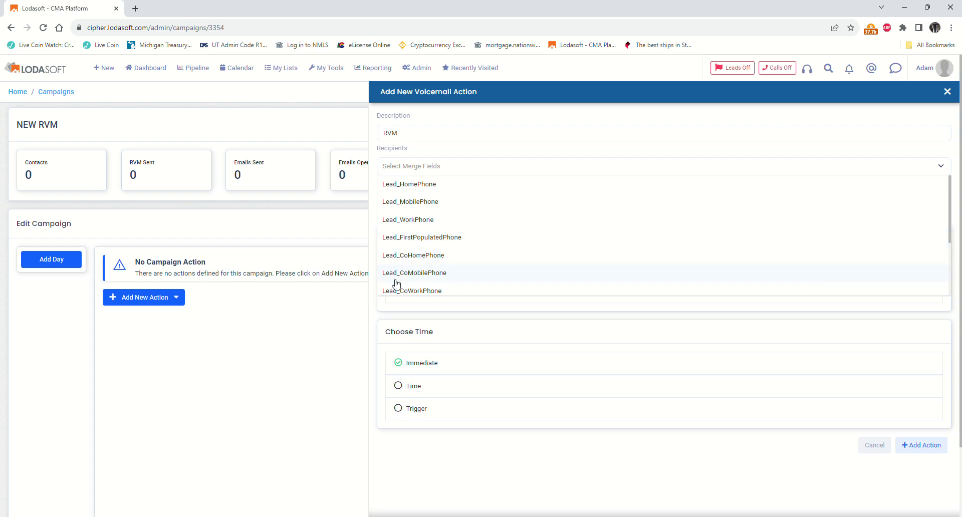
{"action": "left_click", "coordinate": [421, 187]}
{"action": "left_click", "coordinate": [415, 203]}
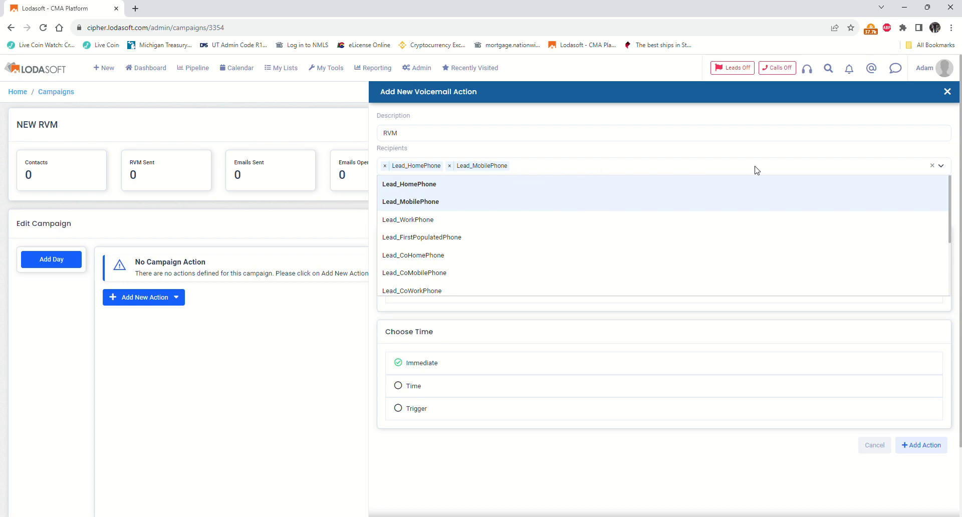
{"action": "left_click", "coordinate": [909, 153]}
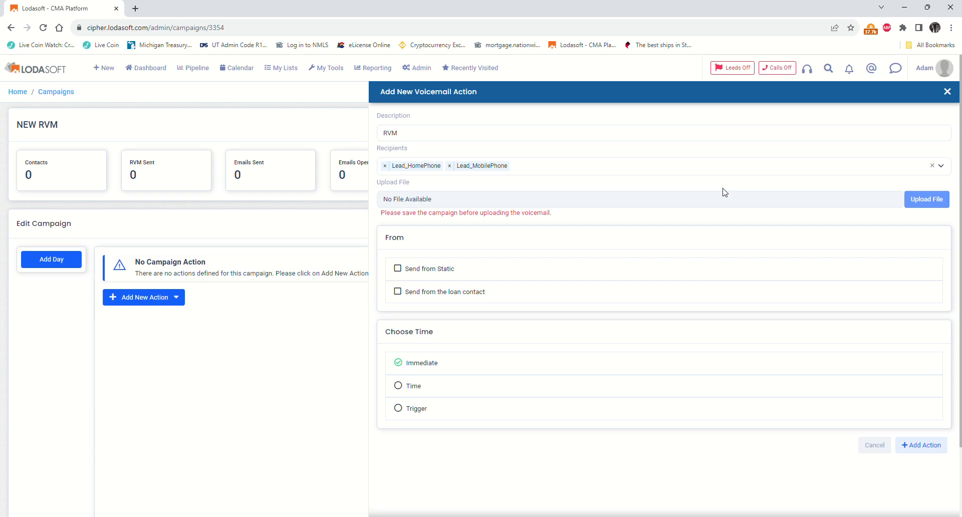
- Send the voicemail immediately from the loan contact, add the action, and save the campaign
{"action": "left_click", "coordinate": [404, 295]}
{"action": "left_click", "coordinate": [411, 393]}
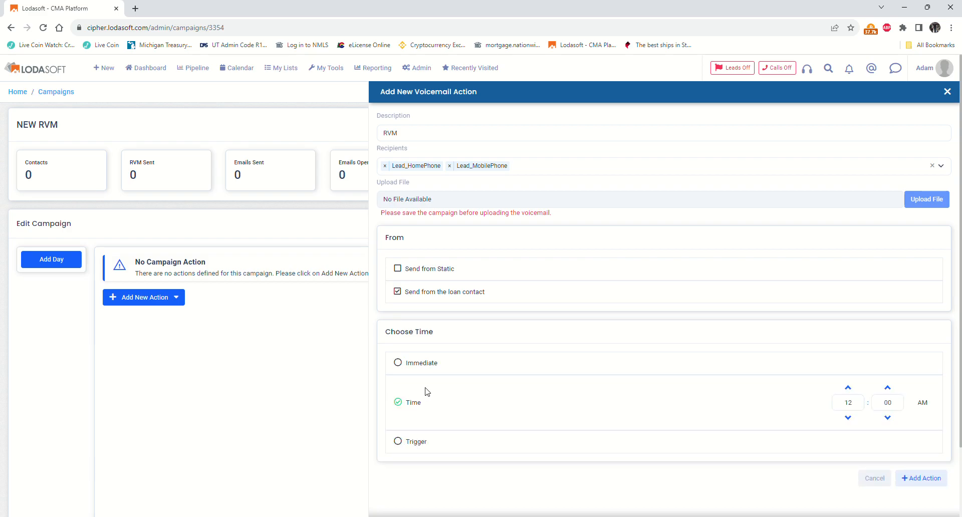
{"action": "left_click", "coordinate": [399, 442]}
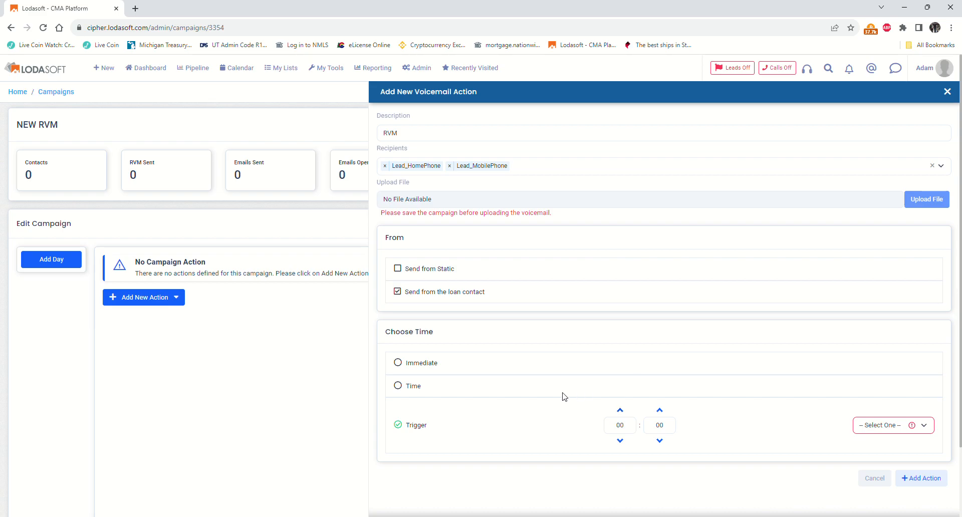
{"action": "left_click", "coordinate": [398, 364]}
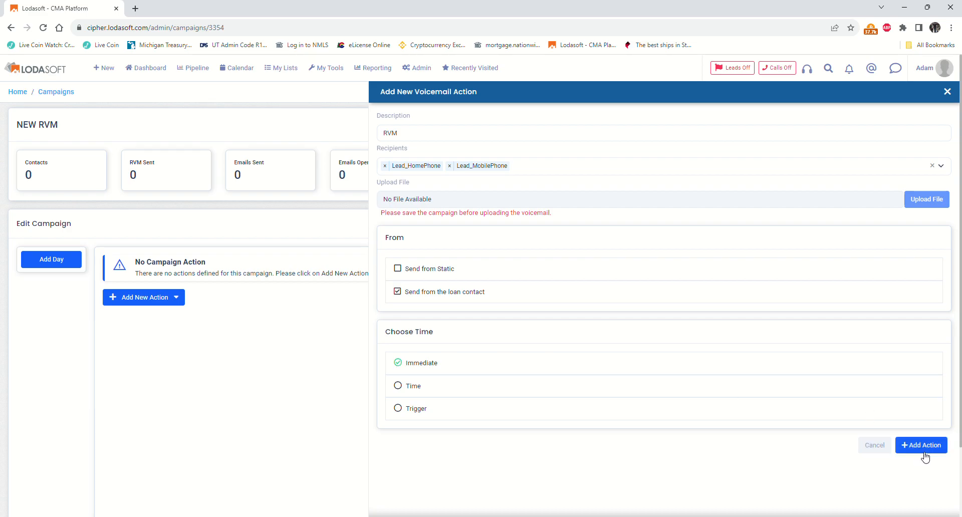
{"action": "left_click", "coordinate": [924, 447]}
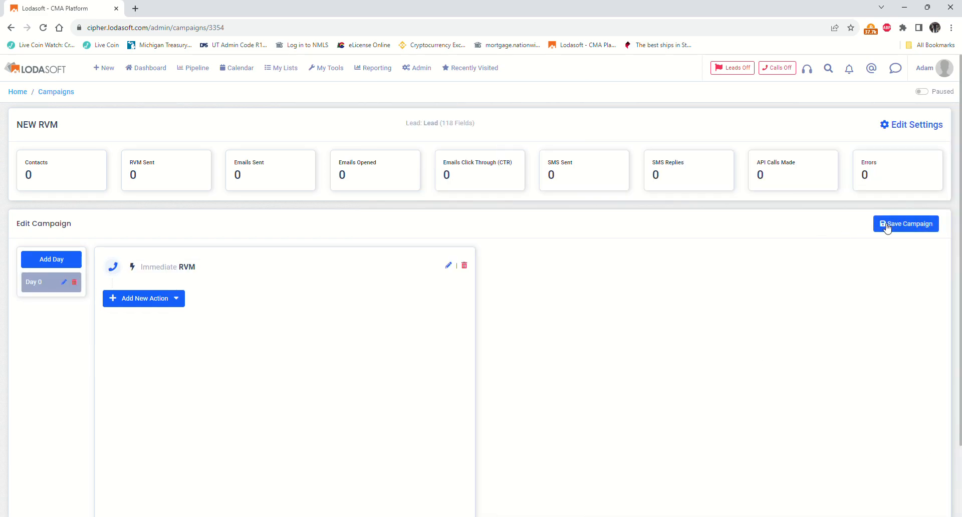
{"action": "left_click", "coordinate": [887, 228]}
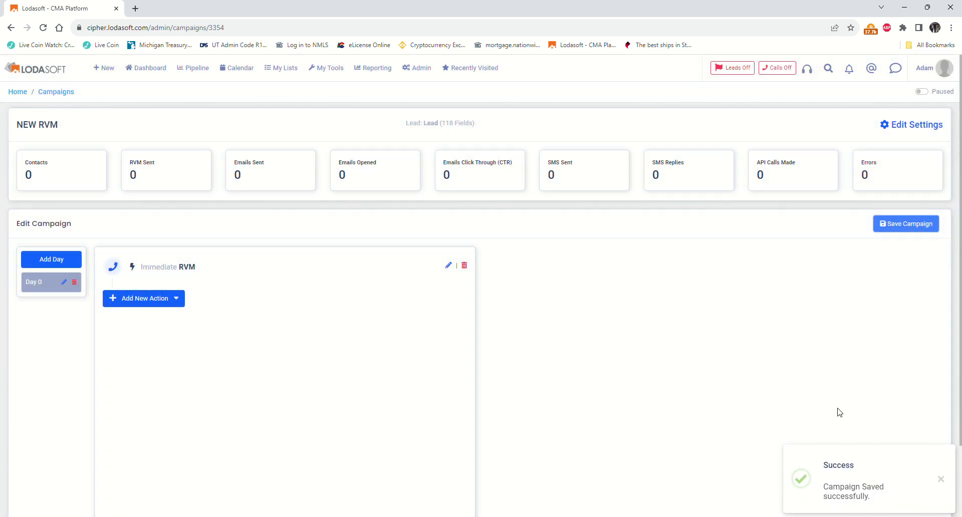
- Attach Recording.m4a to the RVM voicemail action and update it
{"action": "left_click", "coordinate": [450, 267]}
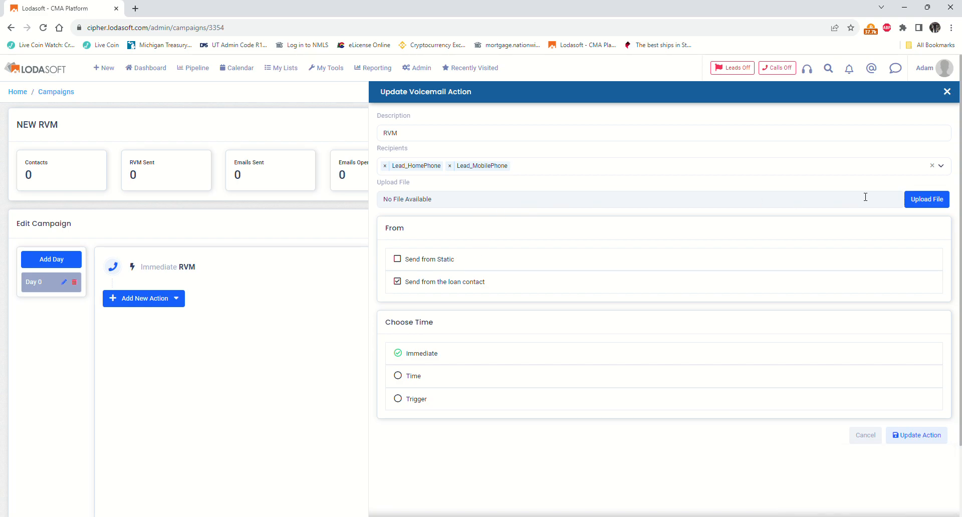
{"action": "left_click", "coordinate": [922, 200]}
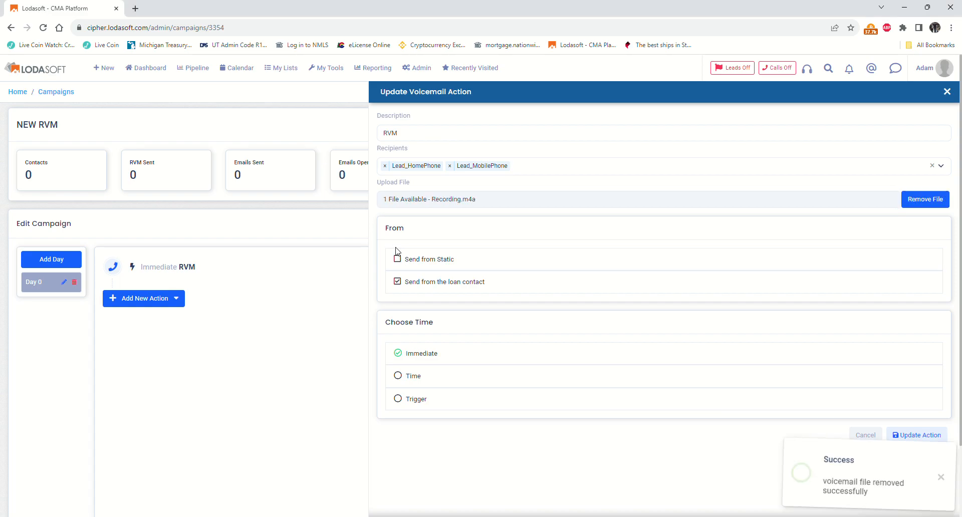
{"action": "left_click", "coordinate": [933, 435]}
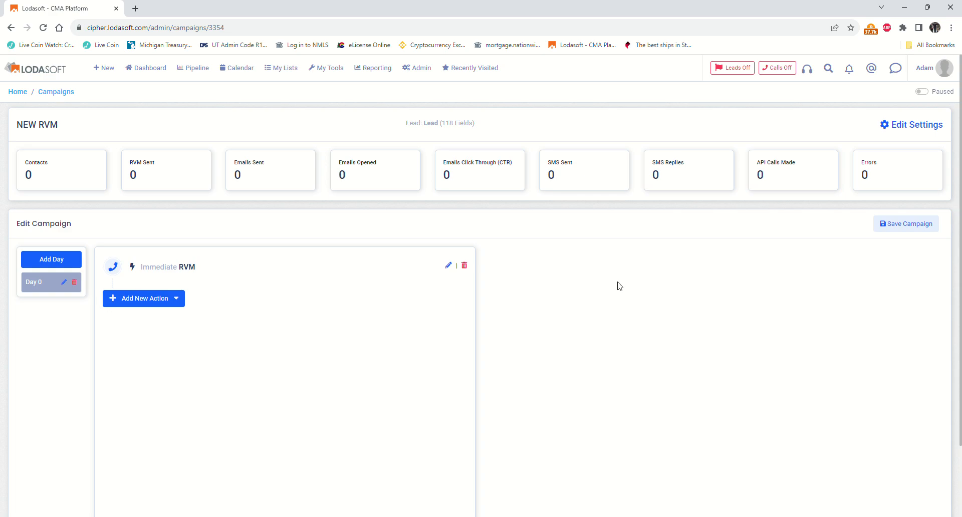
- Add an SMS action with the description 'New Client'
{"action": "left_click", "coordinate": [172, 304]}
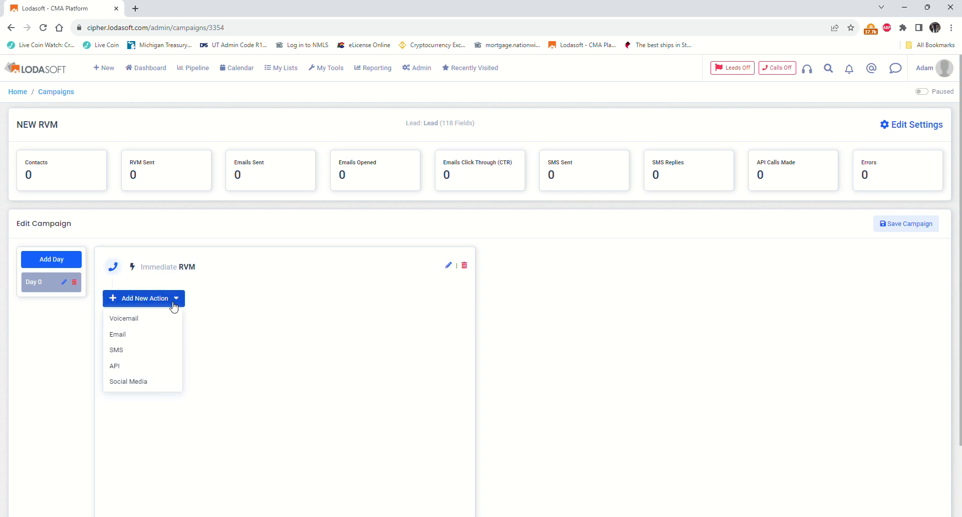
{"action": "left_click", "coordinate": [163, 353]}
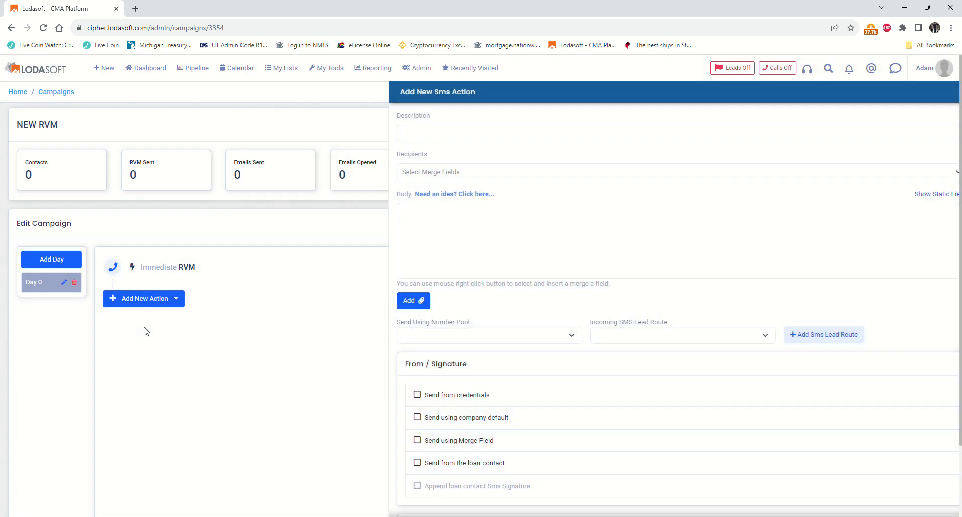
{"action": "left_click", "coordinate": [423, 140]}
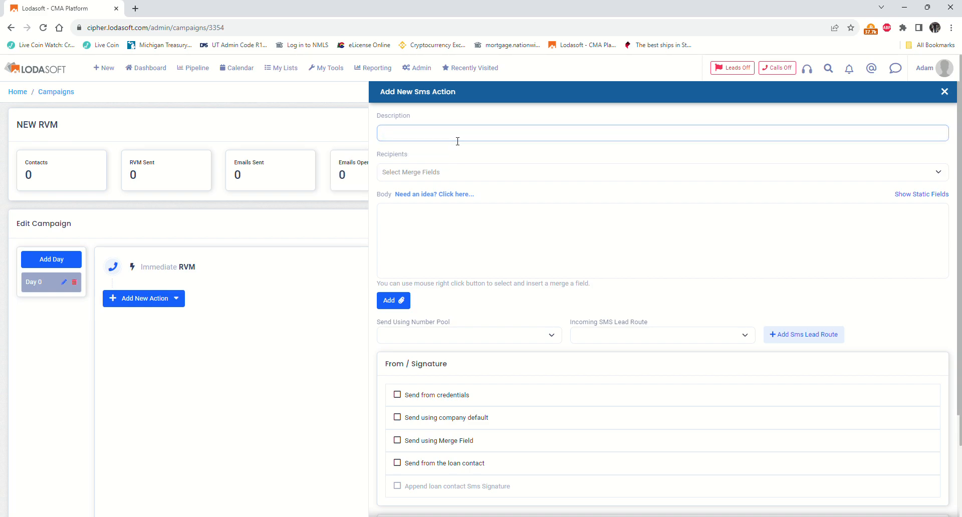
{"action": "type", "text": "New Client"}
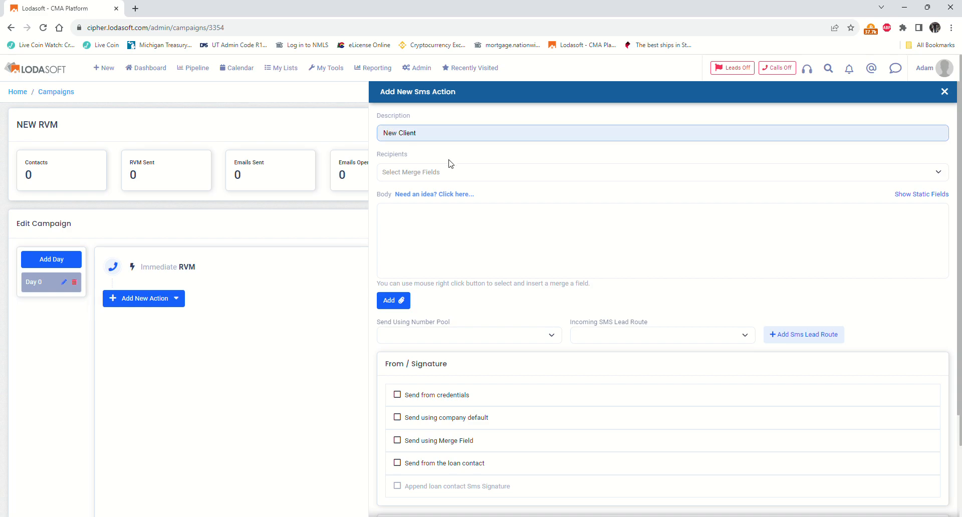
- Choose Lead_HomePhone and Lead_MobilePhone as the SMS recipients
{"action": "left_click", "coordinate": [419, 175]}
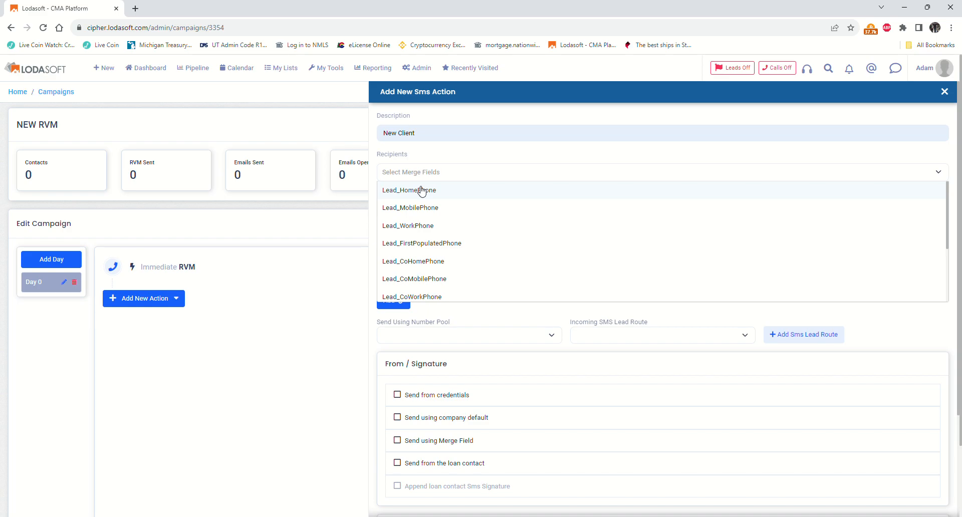
{"action": "left_click", "coordinate": [422, 191]}
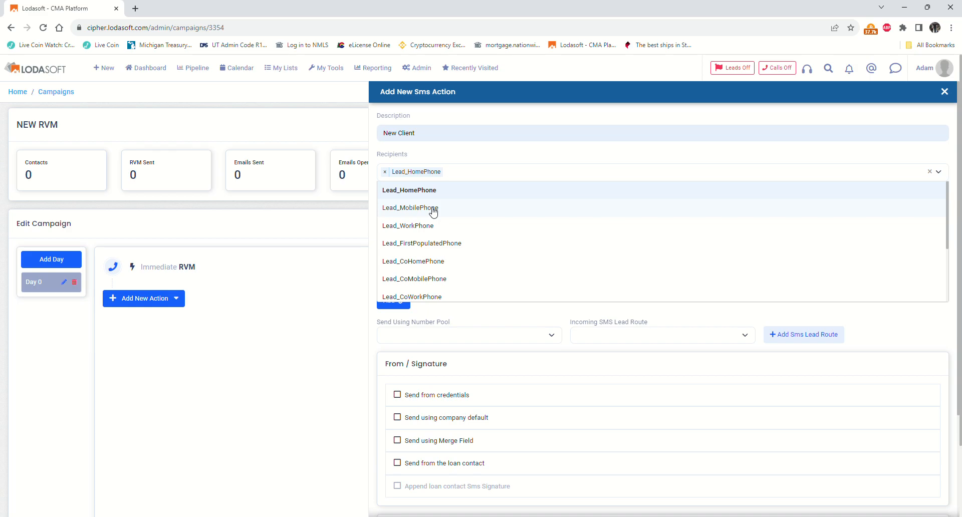
{"action": "left_click", "coordinate": [433, 208]}
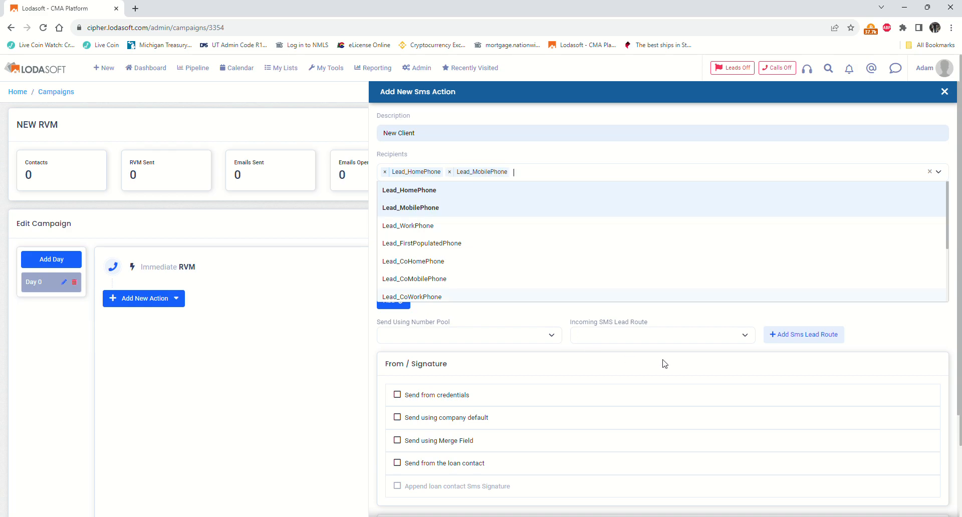
{"action": "left_click", "coordinate": [888, 335]}
- Bring up the Marketing AI Assistant for SMS wording ideas
{"action": "left_click", "coordinate": [415, 225]}
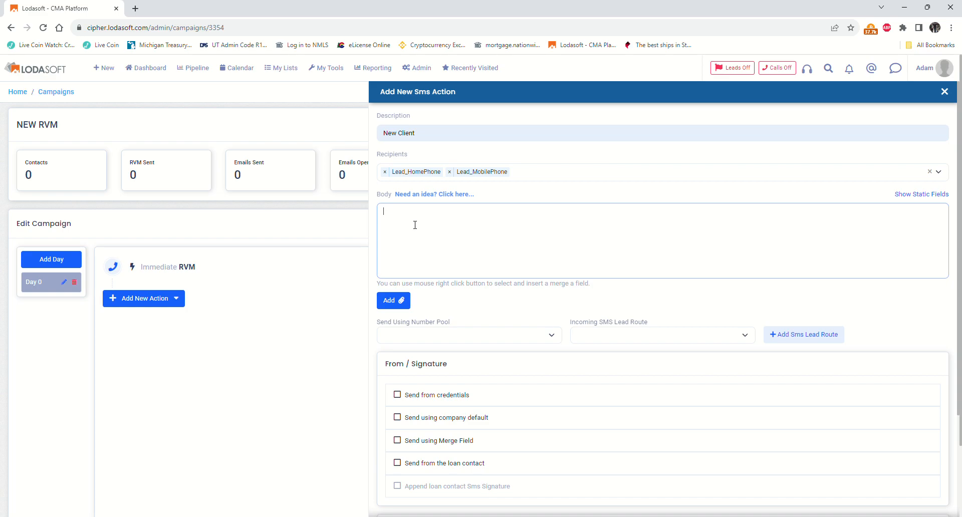
{"action": "left_click", "coordinate": [418, 197]}
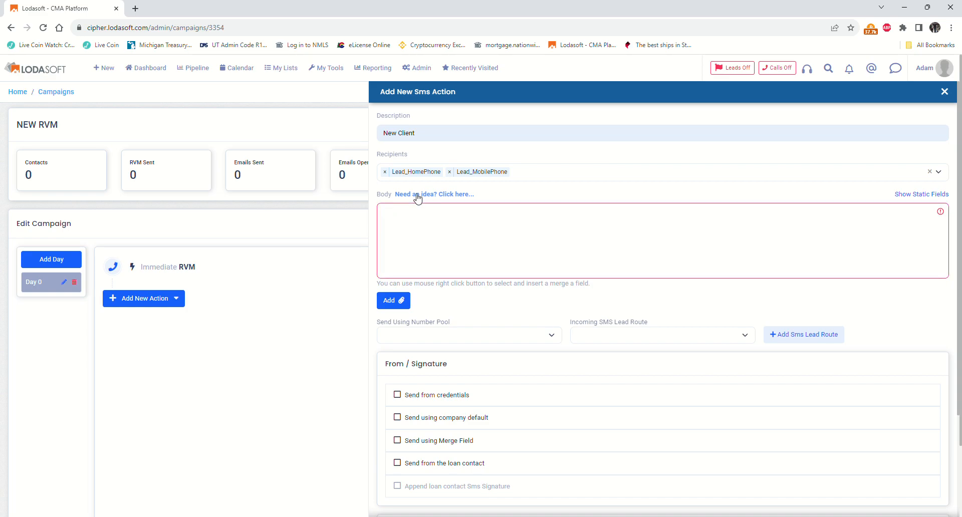
{"action": "left_click", "coordinate": [418, 195]}
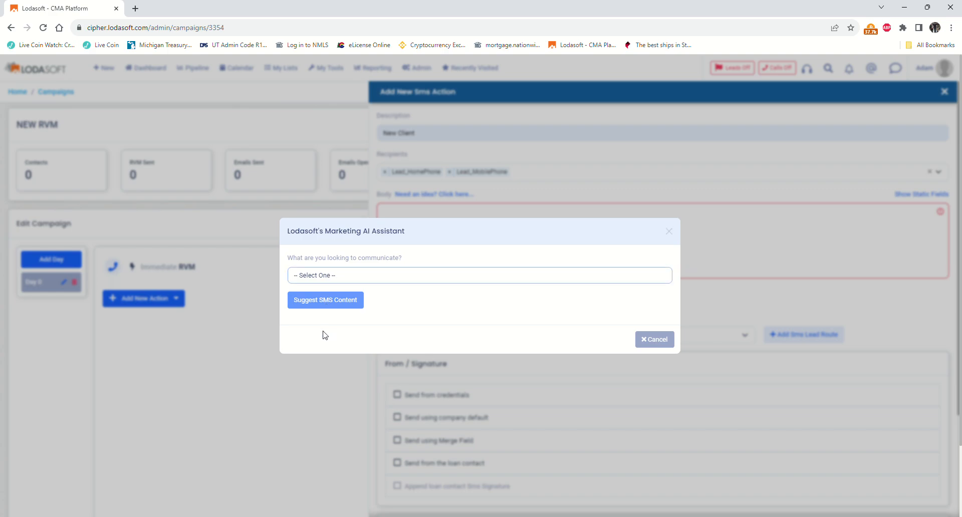
- Generate a New Inquiry SMS suggestion with the AI Assistant and use it as the body
{"action": "left_click", "coordinate": [320, 358]}
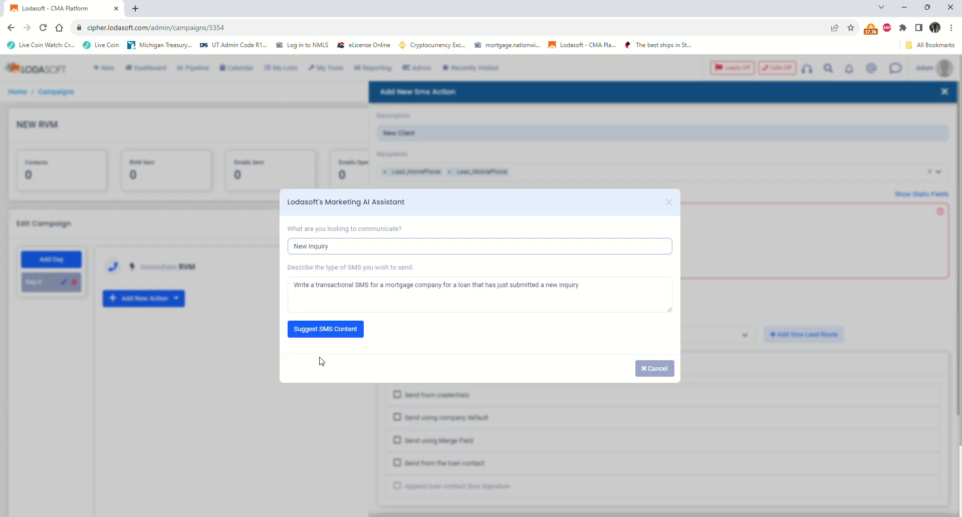
{"action": "left_click", "coordinate": [348, 336]}
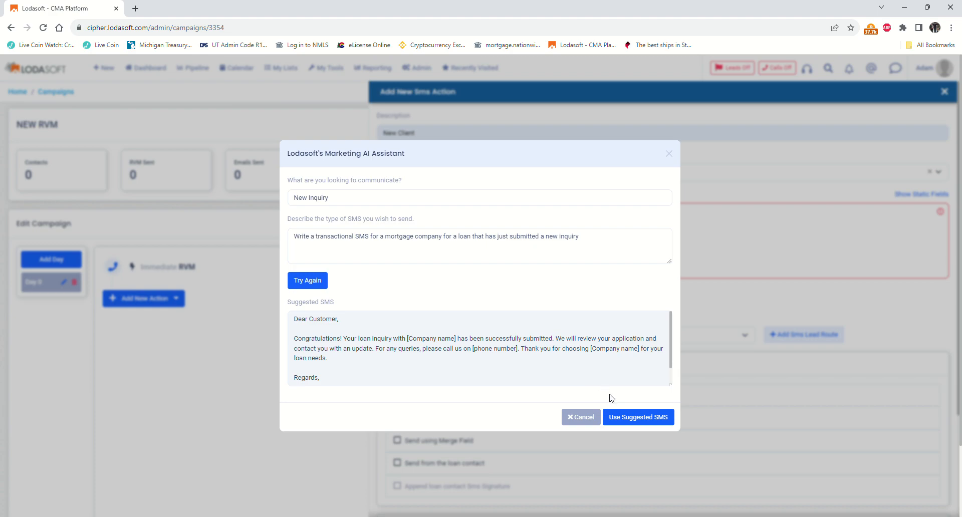
{"action": "left_click", "coordinate": [627, 425]}
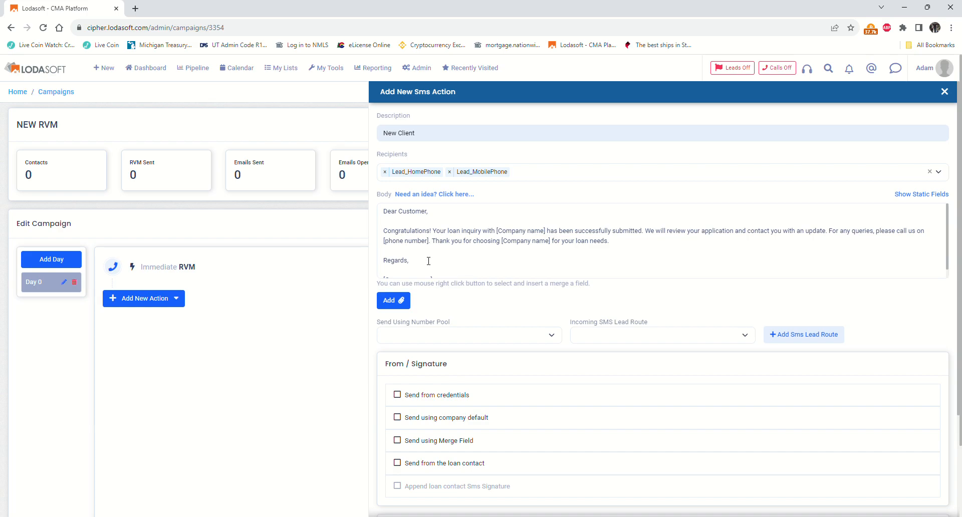
- Replace 'Customer' in the greeting with the %Lead_FirstName% merge field
{"action": "left_click", "coordinate": [431, 216]}
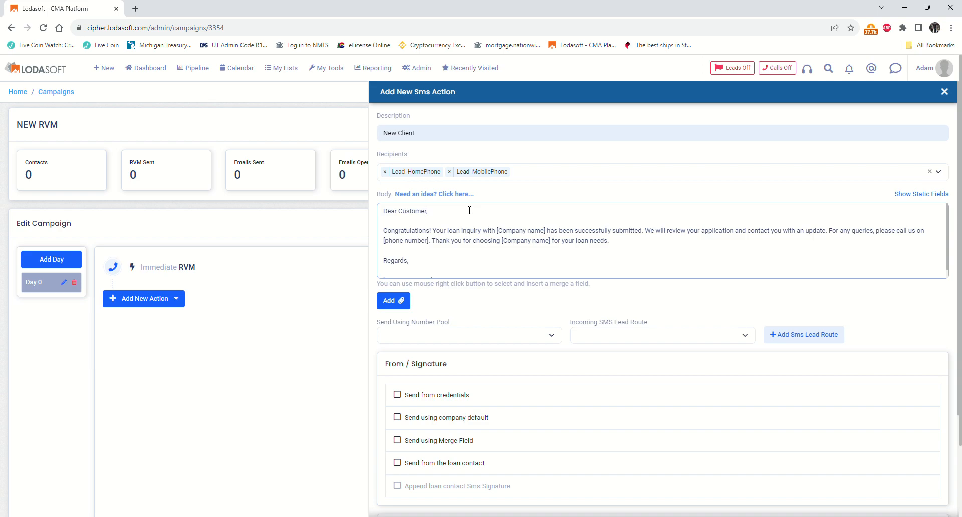
{"action": "key", "text": "BackSpace"}
{"action": "key", "text": "BackSpace"}
{"action": "key", "text": "BackSpace"}
{"action": "key", "text": "BackSpace"}
{"action": "key", "text": "BackSpace"}
{"action": "key", "text": "BackSpace"}
{"action": "key", "text": "BackSpace"}
{"action": "right_click", "coordinate": [399, 213]}
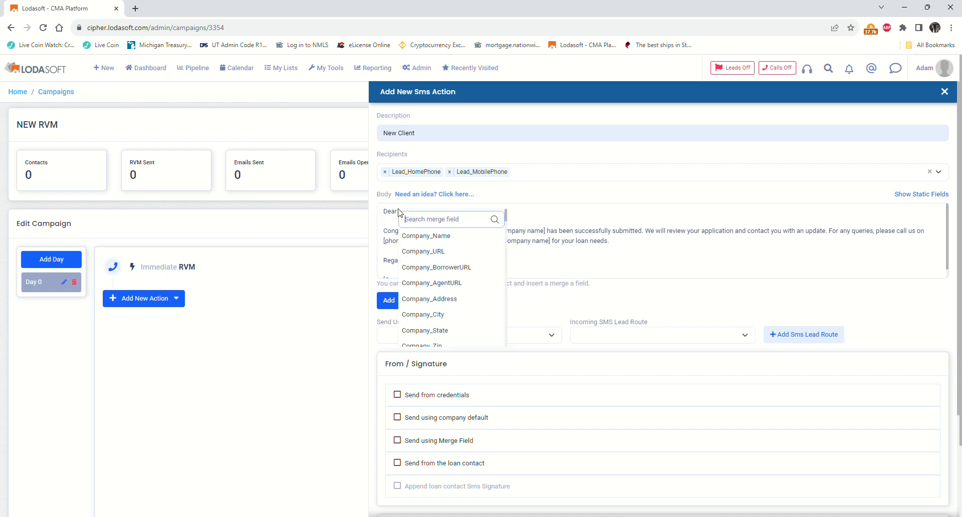
{"action": "scroll", "coordinate": [426, 273], "scroll_direction": "down", "scroll_amount": 4}
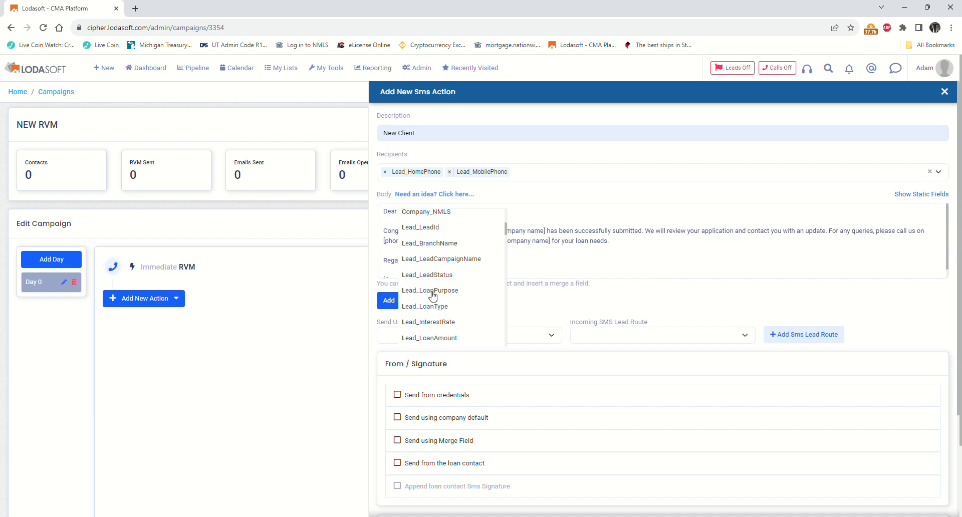
{"action": "scroll", "coordinate": [434, 306], "scroll_direction": "down", "scroll_amount": 1}
{"action": "scroll", "coordinate": [434, 306], "scroll_direction": "down", "scroll_amount": 2}
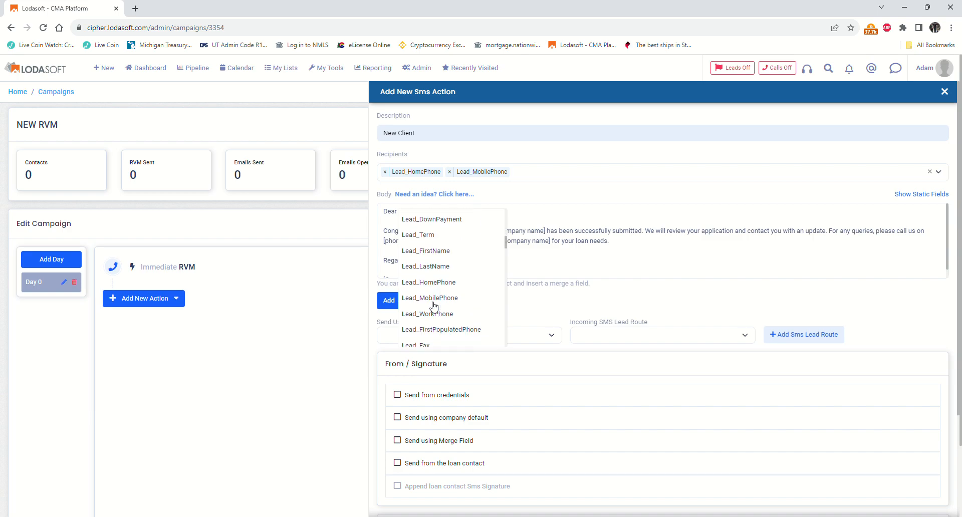
{"action": "left_click", "coordinate": [446, 256]}
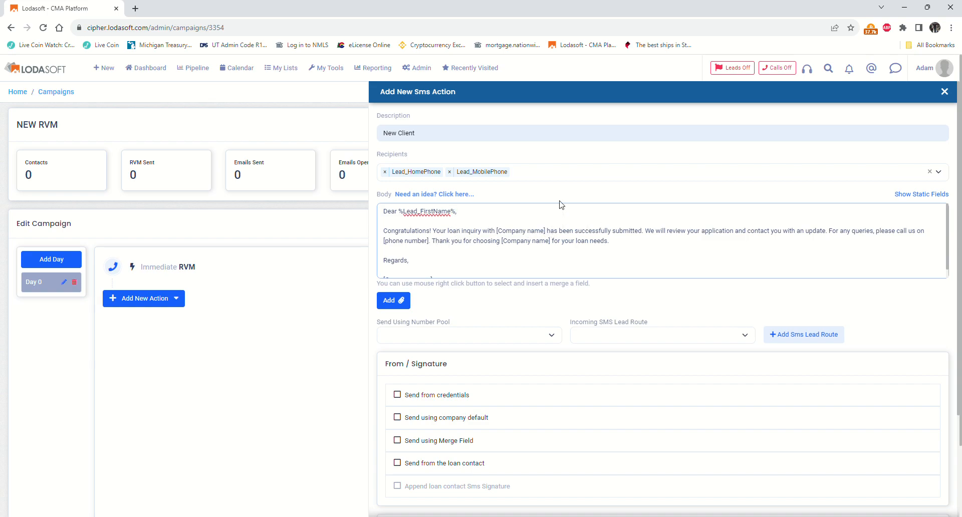
- Replace [Company name] with %Company_Name% and delete the [phone number] placeholder
{"action": "key", "text": "BackSpace"}
{"action": "key", "text": "BackSpace"}
{"action": "key", "text": "BackSpace"}
{"action": "key", "text": "BackSpace"}
{"action": "key", "text": "BackSpace"}
{"action": "key", "text": "BackSpace"}
{"action": "key", "text": "BackSpace"}
{"action": "key", "text": "BackSpace"}
{"action": "key", "text": "BackSpace"}
{"action": "key", "text": "BackSpace"}
{"action": "key", "text": "BackSpace"}
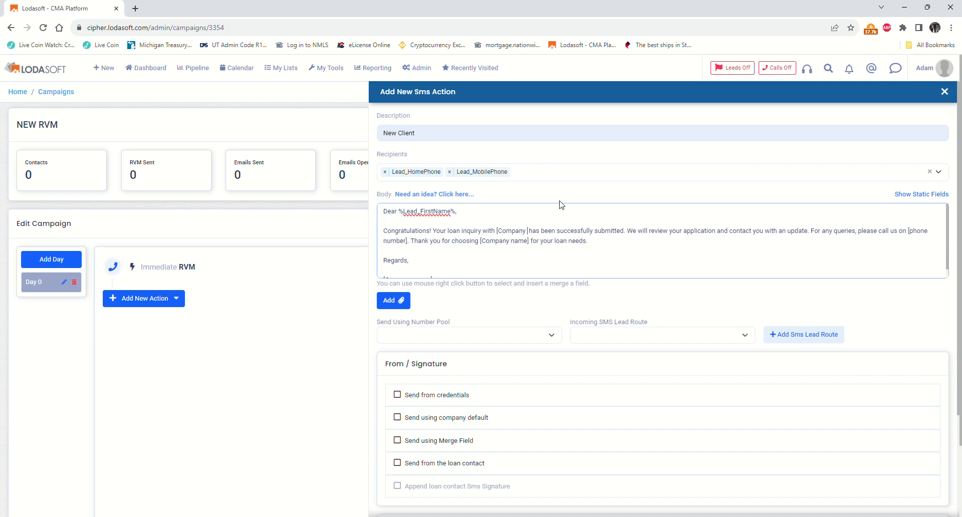
{"action": "key", "text": "BackSpace"}
{"action": "key", "text": "BackSpace"}
{"action": "key", "text": "BackSpace"}
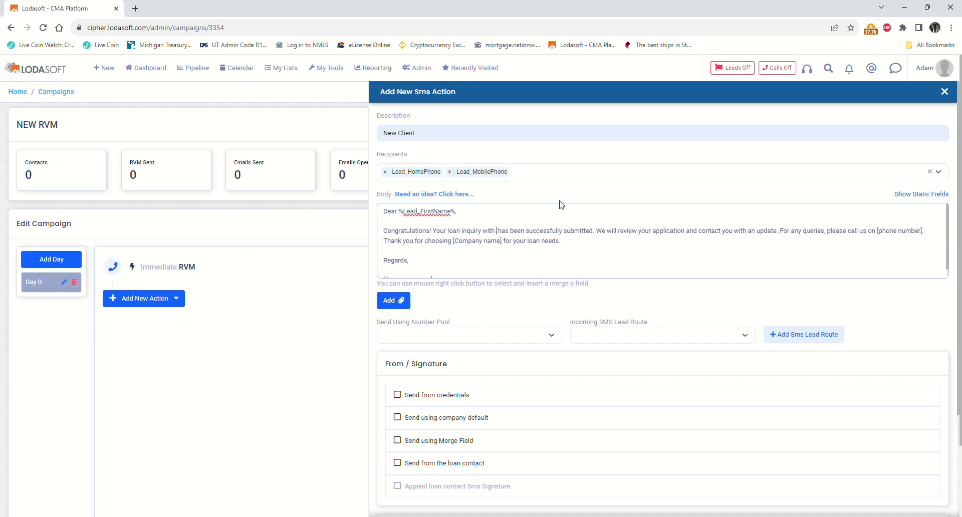
{"action": "right_click", "coordinate": [500, 235]}
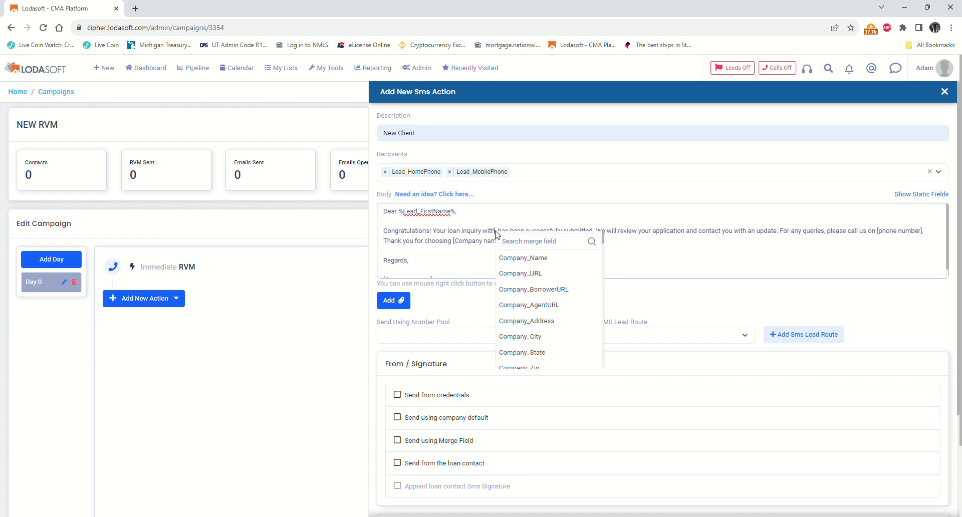
{"action": "left_click", "coordinate": [519, 259]}
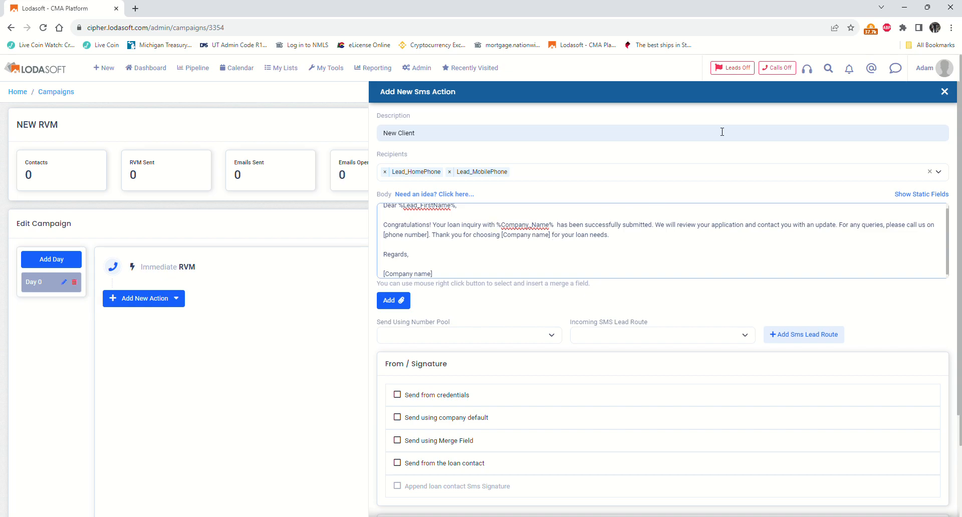
{"action": "key", "text": "BackSpace"}
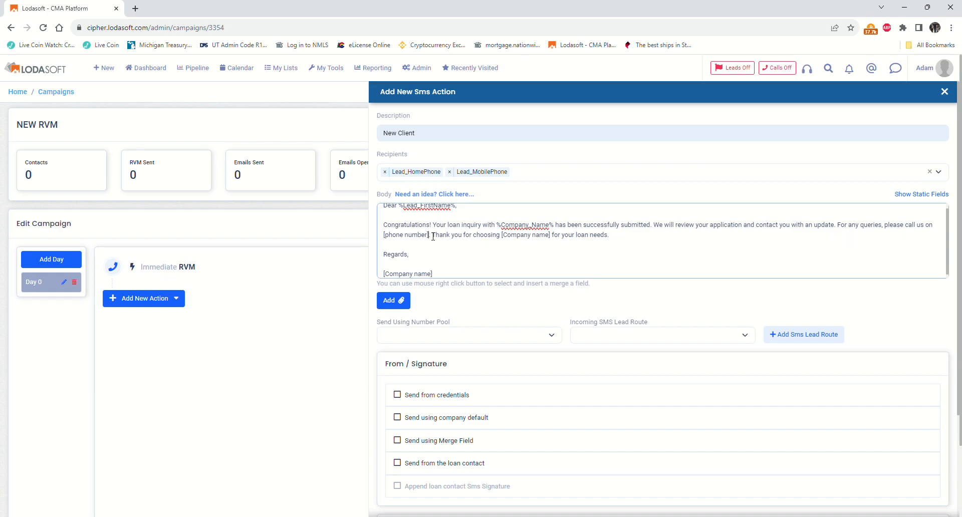
{"action": "key", "text": "BackSpace"}
{"action": "key", "text": "BackSpace"}
{"action": "key", "text": "BackSpace"}
{"action": "key", "text": "BackSpace"}
{"action": "key", "text": "BackSpace"}
{"action": "key", "text": "BackSpace"}
{"action": "key", "text": "BackSpace"}
{"action": "key", "text": "BackSpace"}
{"action": "key", "text": "BackSpace"}
{"action": "key", "text": "BackSpace"}
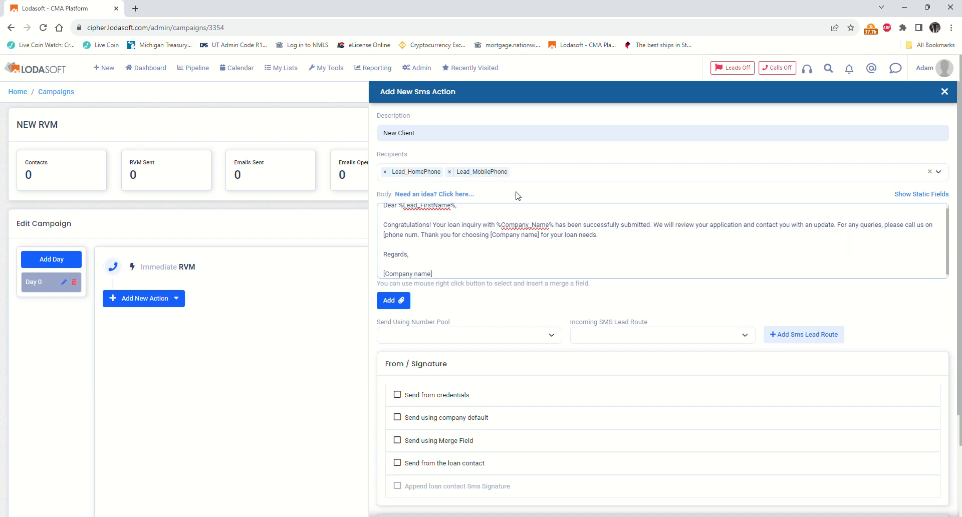
{"action": "key", "text": "BackSpace"}
{"action": "key", "text": "BackSpace"}
{"action": "key", "text": "BackSpace"}
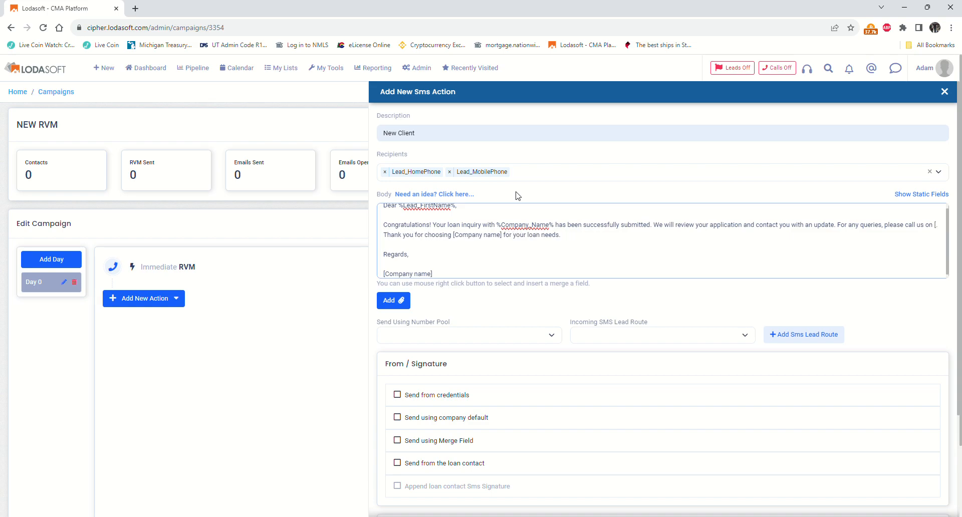
- Insert %AssignedUser_WorkPhone% as the callback number in the SMS body
{"action": "right_click", "coordinate": [388, 240]}
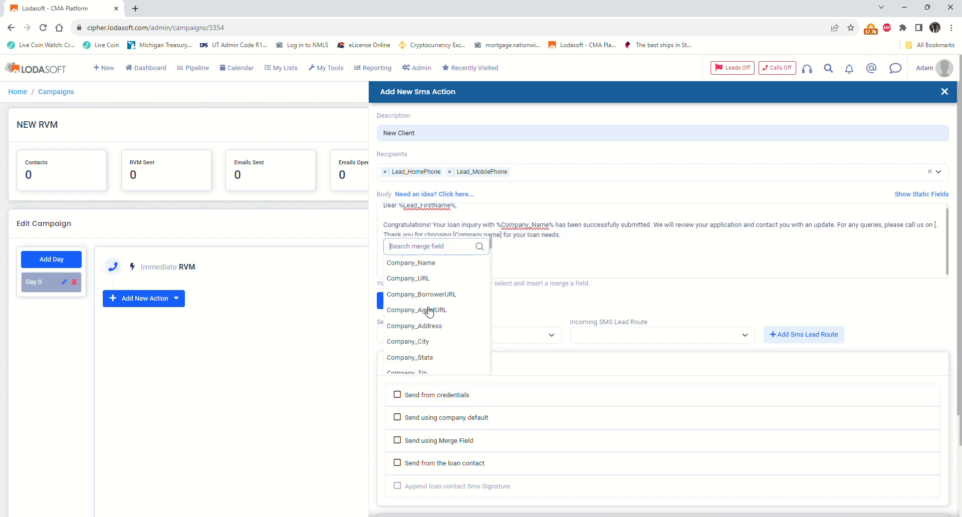
{"action": "scroll", "coordinate": [431, 312], "scroll_direction": "down", "scroll_amount": 3}
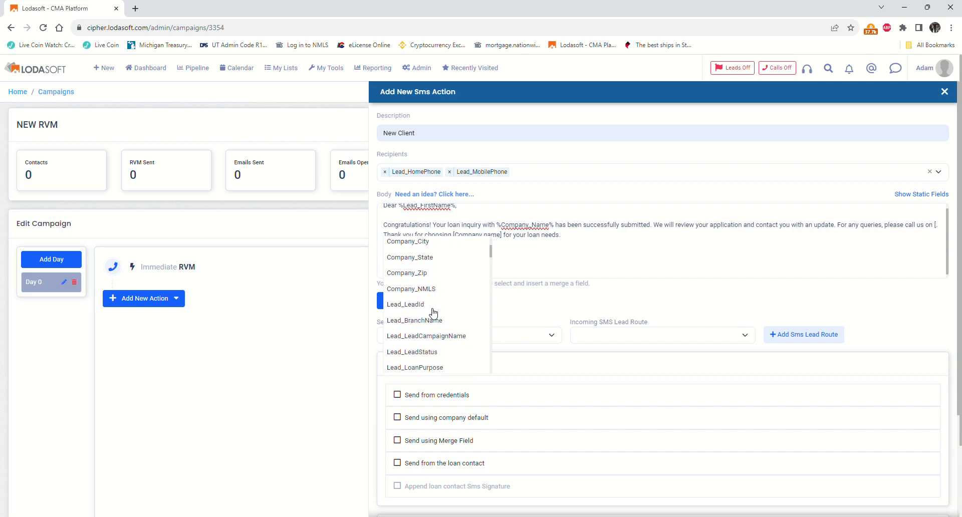
{"action": "scroll", "coordinate": [426, 256], "scroll_direction": "up", "scroll_amount": 3}
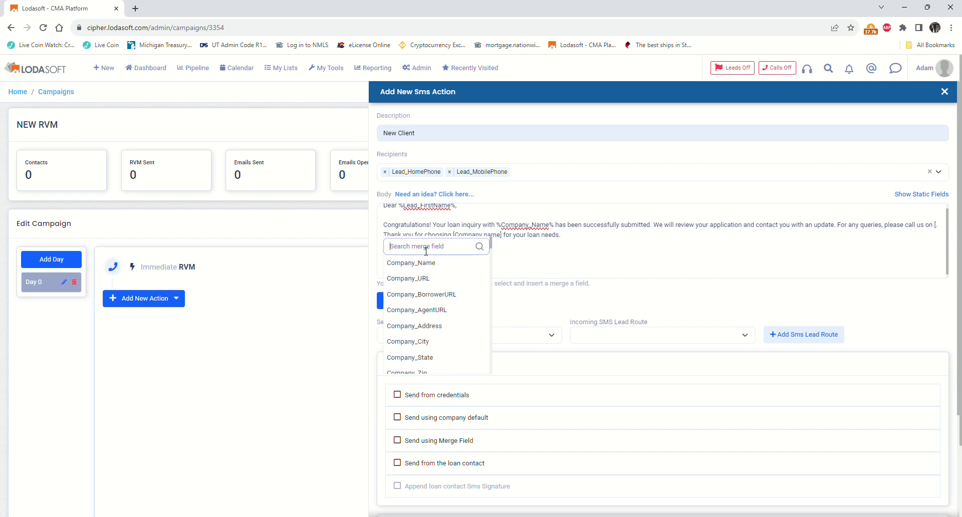
{"action": "type", "text": "pho"}
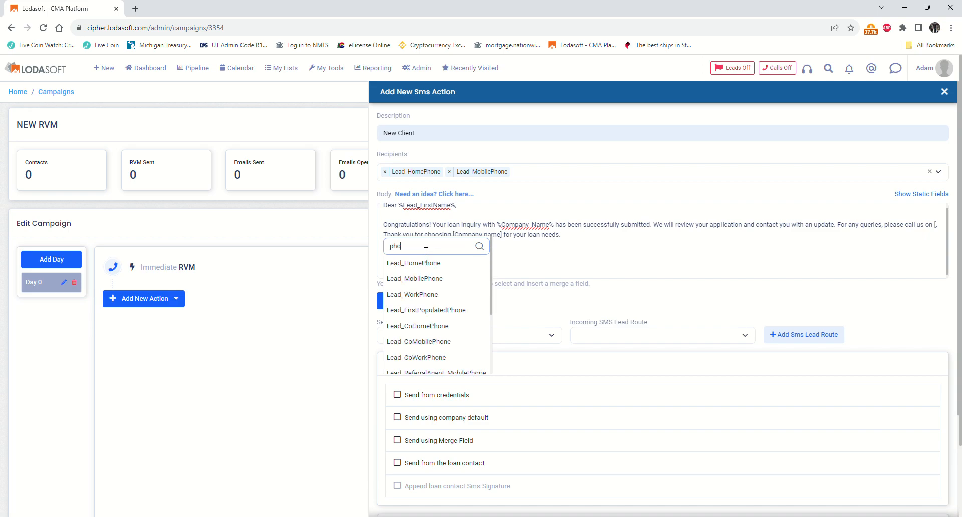
{"action": "type", "text": "n"}
{"action": "scroll", "coordinate": [429, 314], "scroll_direction": "down", "scroll_amount": 1}
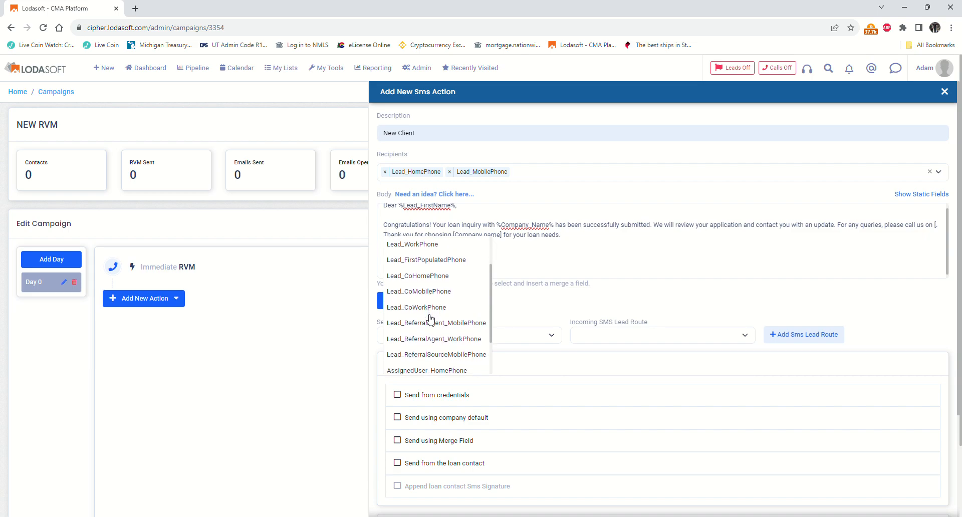
{"action": "scroll", "coordinate": [430, 319], "scroll_direction": "down", "scroll_amount": 1}
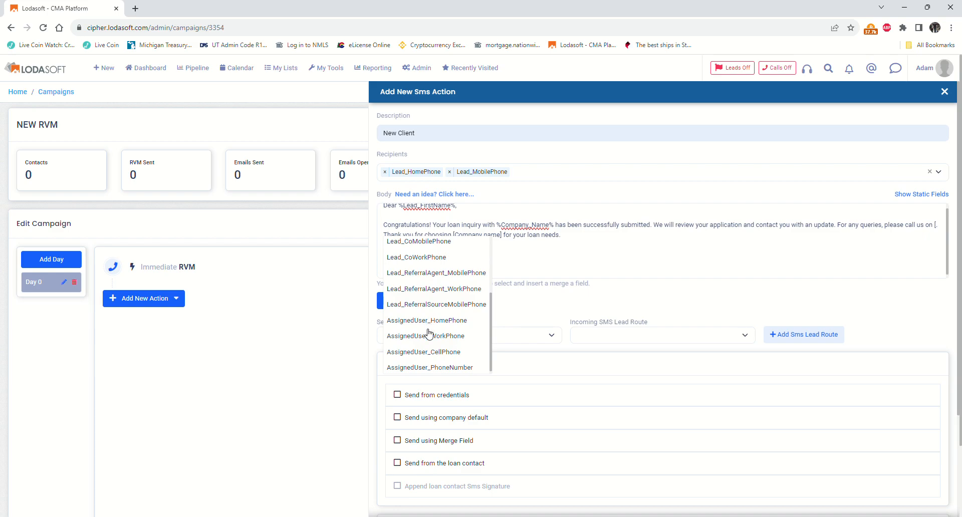
{"action": "left_click", "coordinate": [430, 337]}
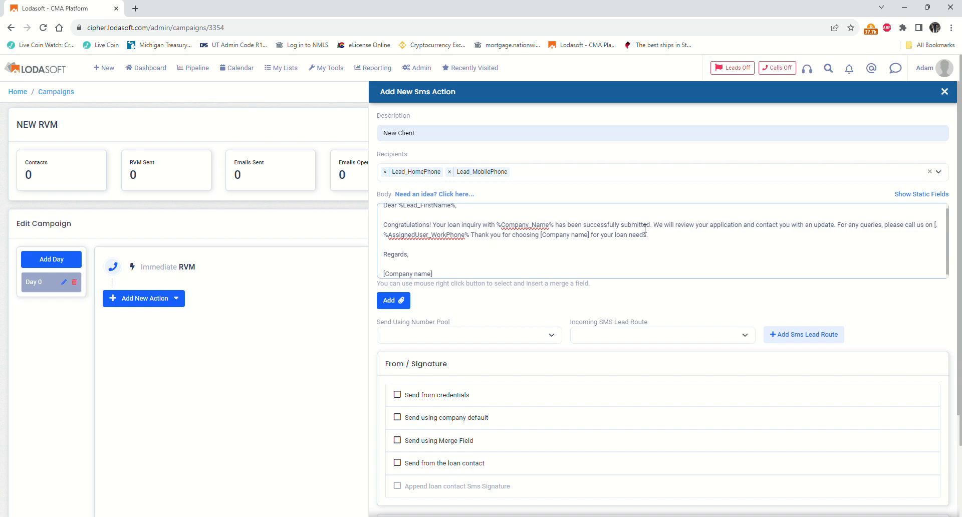
- Swap the [Company name] placeholder for %Company_Name% and drop the company-name sign-off line
{"action": "key", "text": "BackSpace"}
{"action": "key", "text": "BackSpace"}
{"action": "key", "text": "BackSpace"}
{"action": "key", "text": "BackSpace"}
{"action": "key", "text": "BackSpace"}
{"action": "key", "text": "BackSpace"}
{"action": "key", "text": "BackSpace"}
{"action": "key", "text": "BackSpace"}
{"action": "key", "text": "BackSpace"}
{"action": "key", "text": "BackSpace"}
{"action": "key", "text": "BackSpace"}
{"action": "key", "text": "BackSpace"}
{"action": "key", "text": "BackSpace"}
{"action": "key", "text": "BackSpace"}
{"action": "right_click", "coordinate": [546, 240]}
{"action": "left_click", "coordinate": [558, 257]}
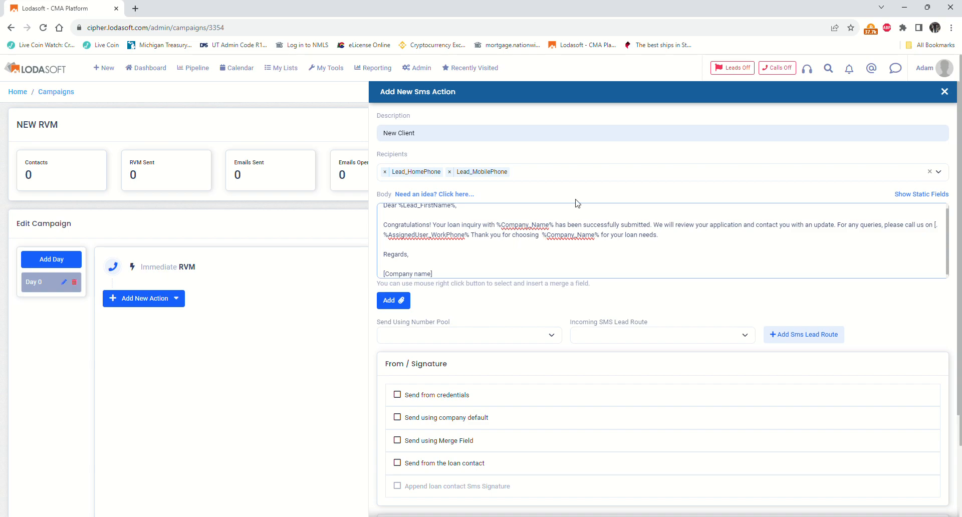
{"action": "key", "text": "BackSpace"}
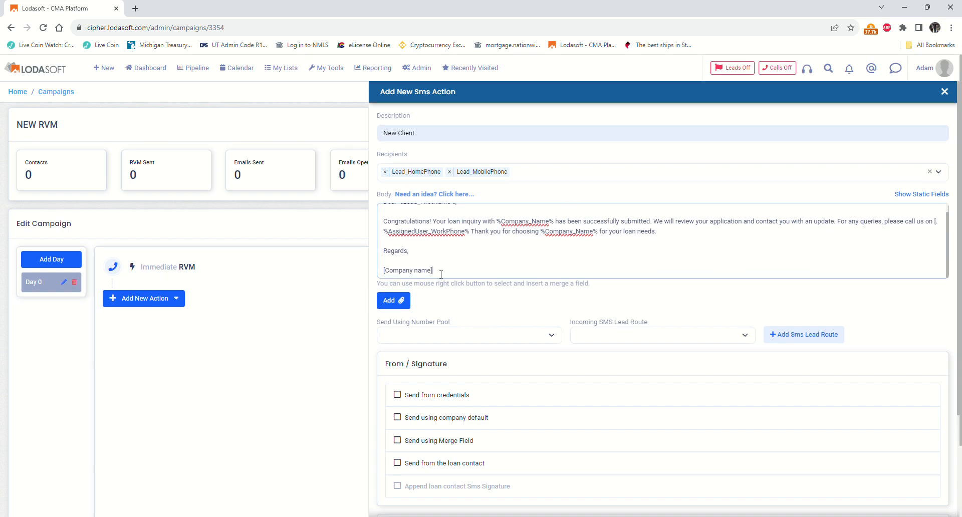
{"action": "key", "text": "BackSpace"}
{"action": "key", "text": "BackSpace"}
{"action": "key", "text": "BackSpace"}
{"action": "key", "text": "BackSpace"}
{"action": "key", "text": "BackSpace"}
{"action": "key", "text": "BackSpace"}
{"action": "key", "text": "BackSpace"}
{"action": "key", "text": "BackSpace"}
{"action": "key", "text": "BackSpace"}
{"action": "key", "text": "BackSpace"}
{"action": "key", "text": "BackSpace"}
{"action": "key", "text": "BackSpace"}
{"action": "key", "text": "BackSpace"}
{"action": "key", "text": "BackSpace"}
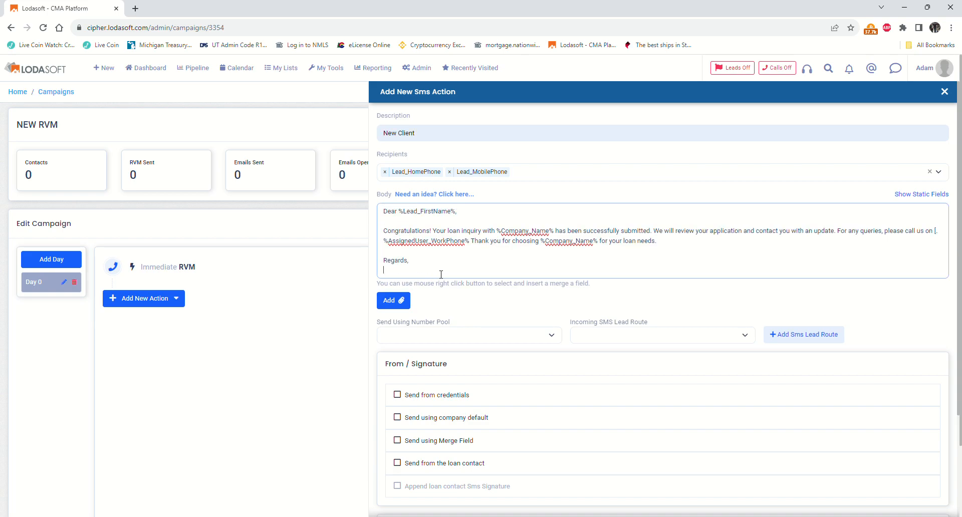
- Send the Immediate New Client SMS from the loan contact with their SMS signature, and add it to Day 0
{"action": "scroll", "coordinate": [440, 274], "scroll_direction": "down", "scroll_amount": 1}
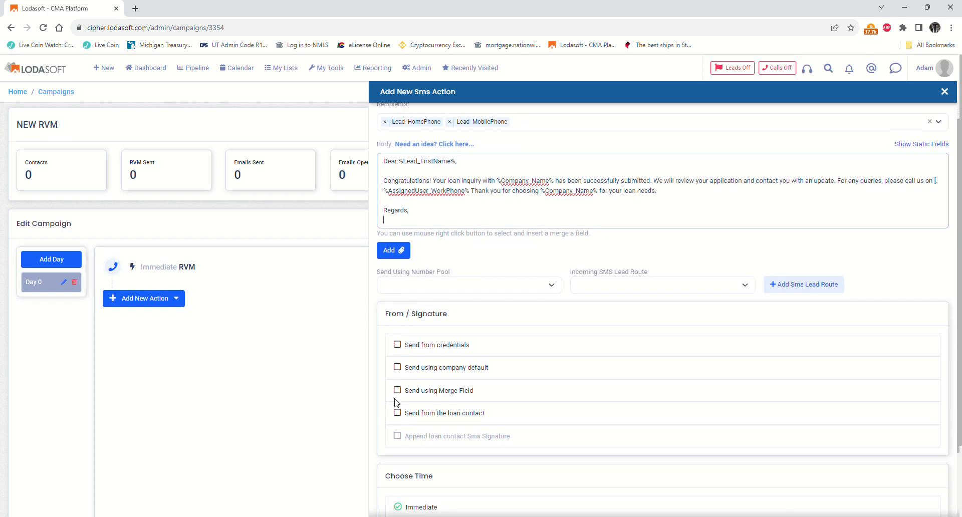
{"action": "left_click", "coordinate": [398, 413]}
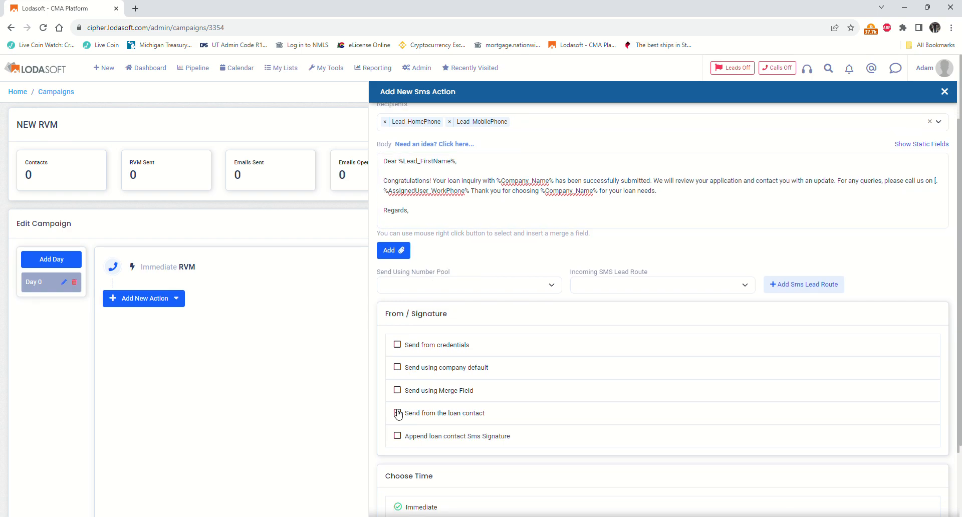
{"action": "left_click", "coordinate": [399, 437]}
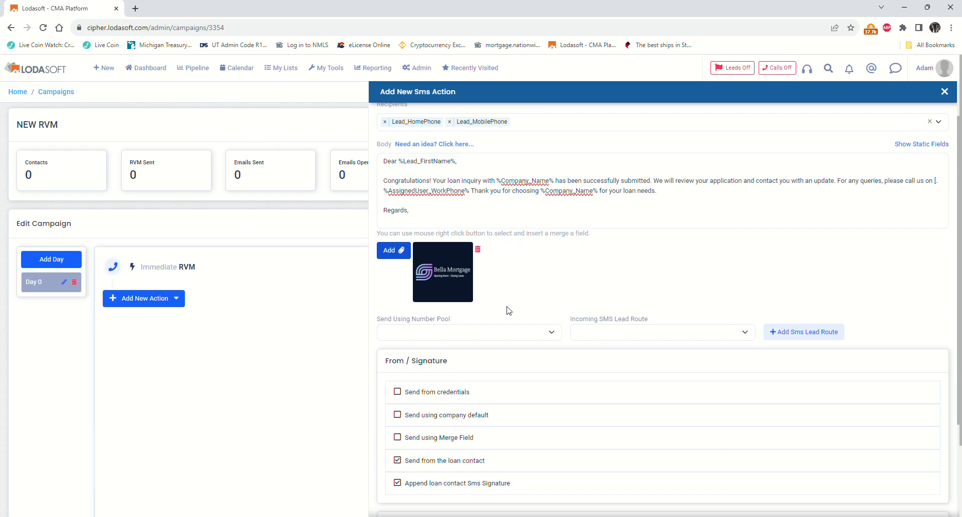
{"action": "scroll", "coordinate": [504, 316], "scroll_direction": "down", "scroll_amount": 3}
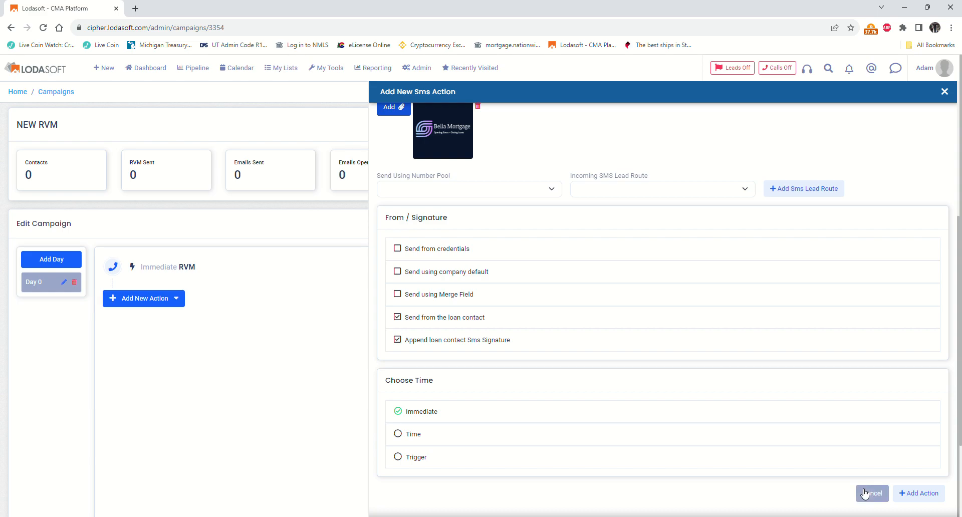
{"action": "left_click", "coordinate": [912, 495]}
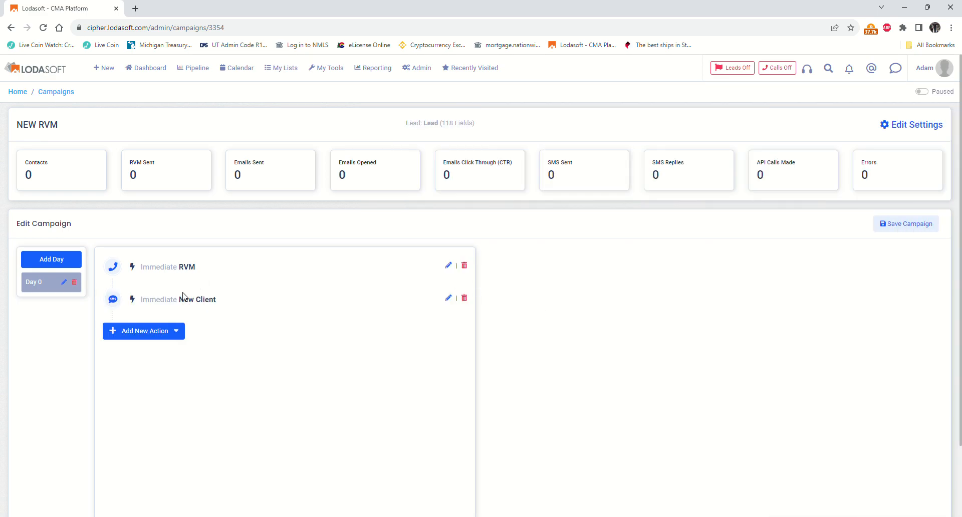
- Add a new email action described 'New Client' and addressed to Lead_Email
{"action": "left_click", "coordinate": [168, 336]}
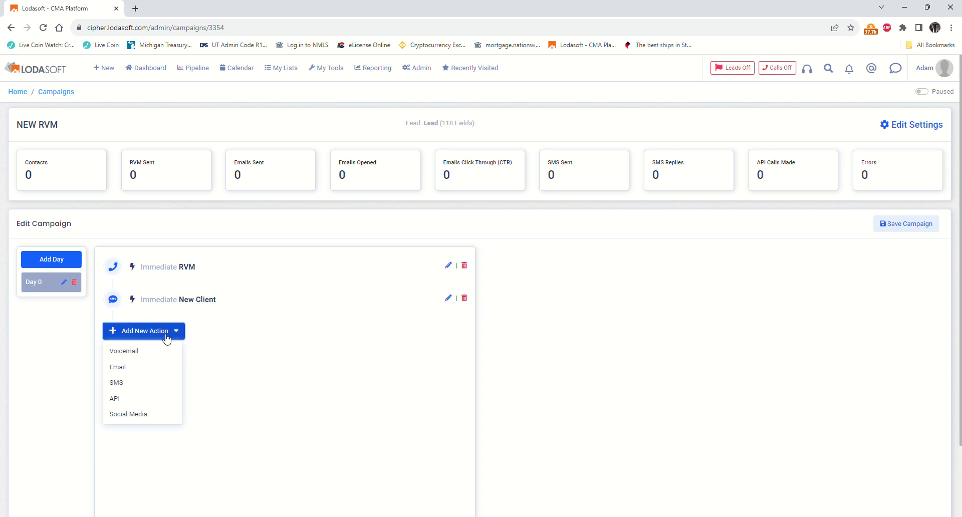
{"action": "left_click", "coordinate": [144, 373]}
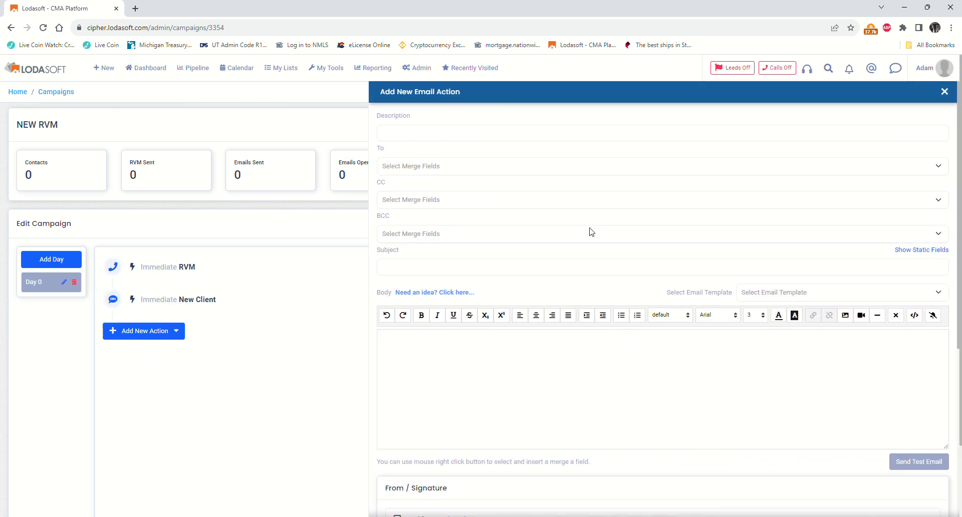
{"action": "left_click", "coordinate": [478, 140]}
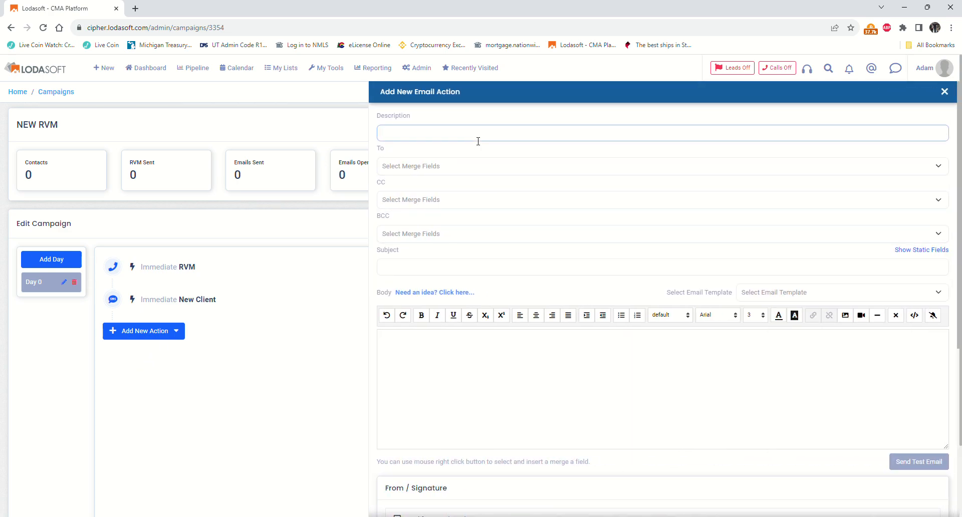
{"action": "left_click", "coordinate": [446, 226]}
{"action": "left_click", "coordinate": [400, 167]}
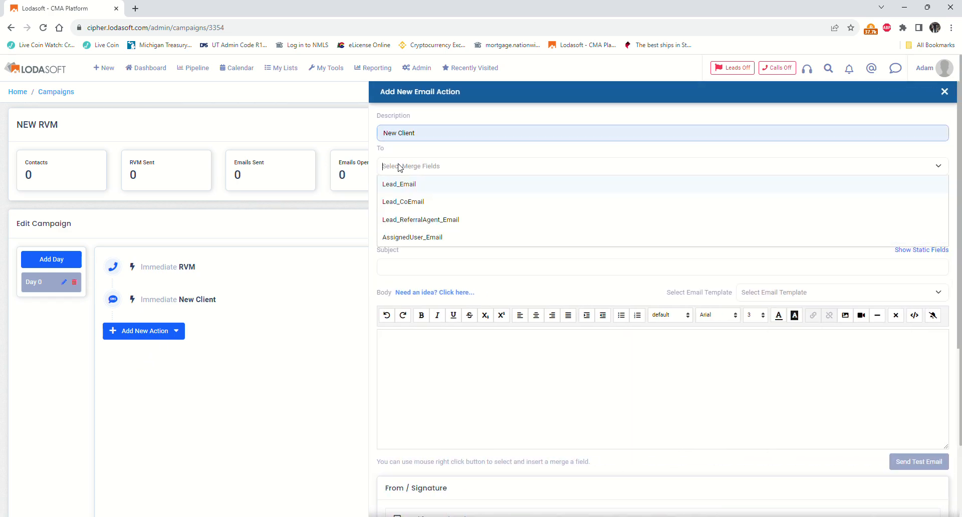
{"action": "left_click", "coordinate": [406, 188]}
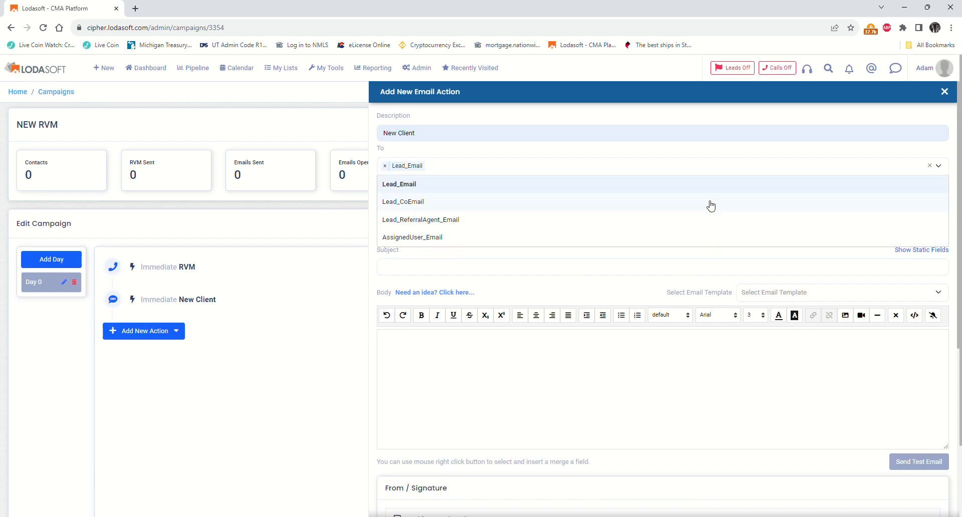
{"action": "left_click", "coordinate": [738, 412]}
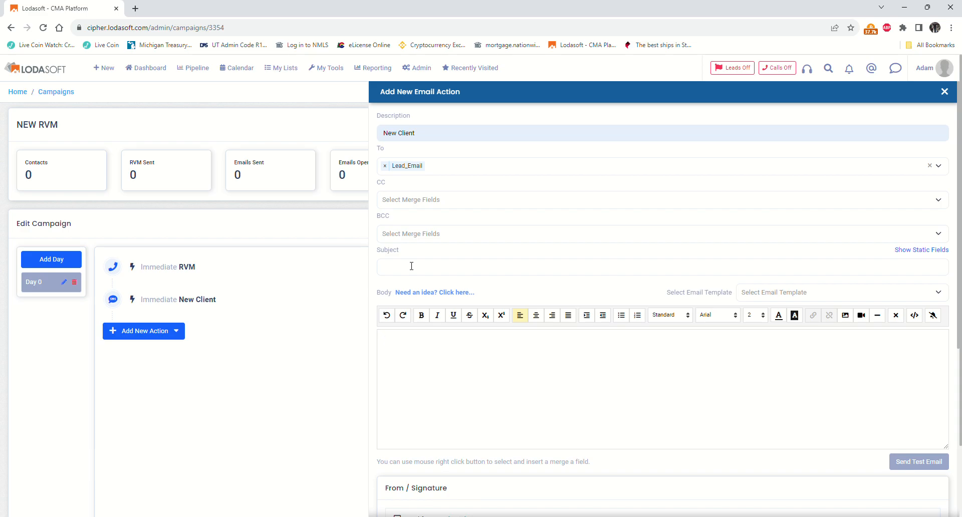
- Browse the email template list and close it without choosing a template
{"action": "left_click", "coordinate": [772, 296]}
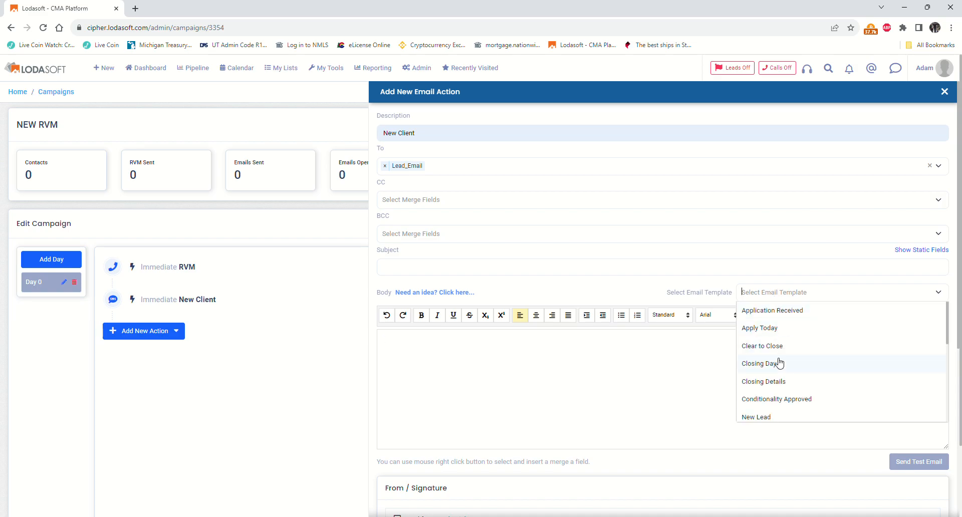
{"action": "scroll", "coordinate": [778, 400], "scroll_direction": "down", "scroll_amount": 2}
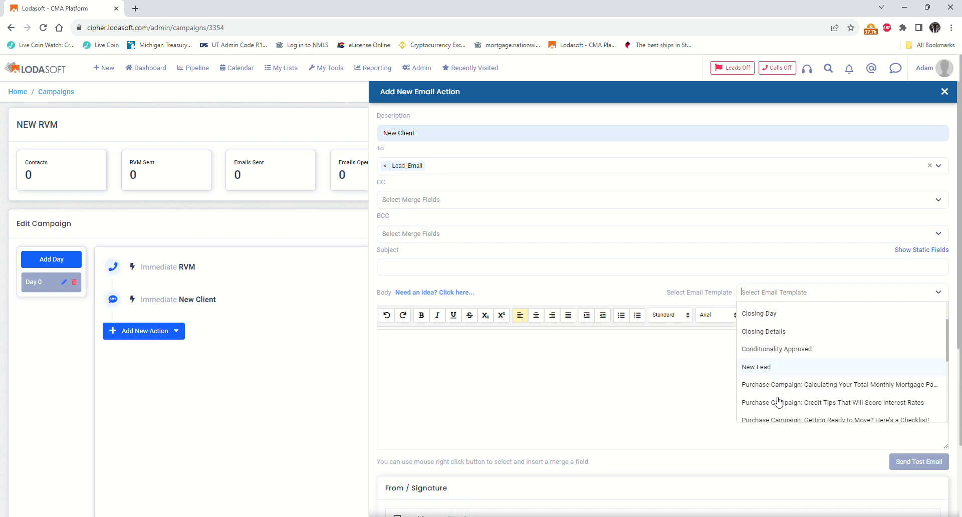
{"action": "scroll", "coordinate": [778, 401], "scroll_direction": "down", "scroll_amount": 2}
{"action": "scroll", "coordinate": [777, 403], "scroll_direction": "down", "scroll_amount": 2}
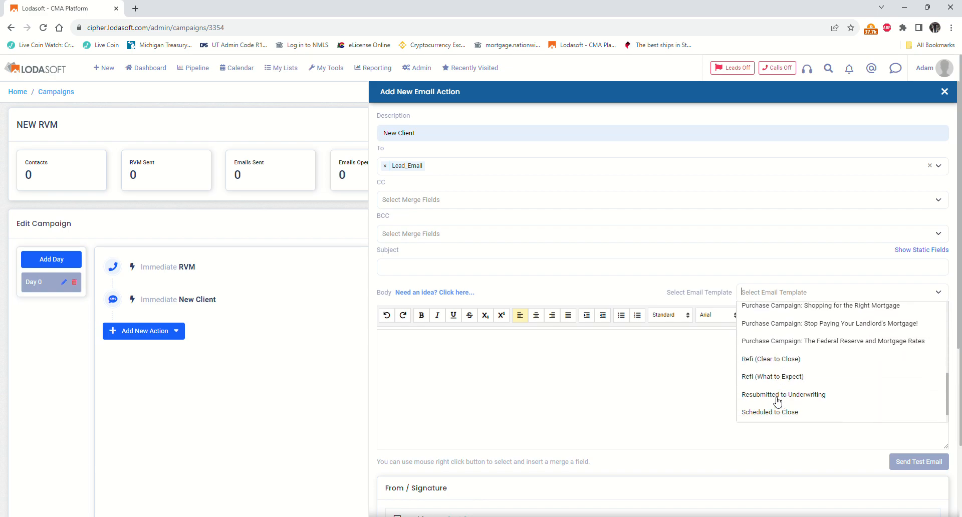
{"action": "scroll", "coordinate": [778, 401], "scroll_direction": "up", "scroll_amount": 6}
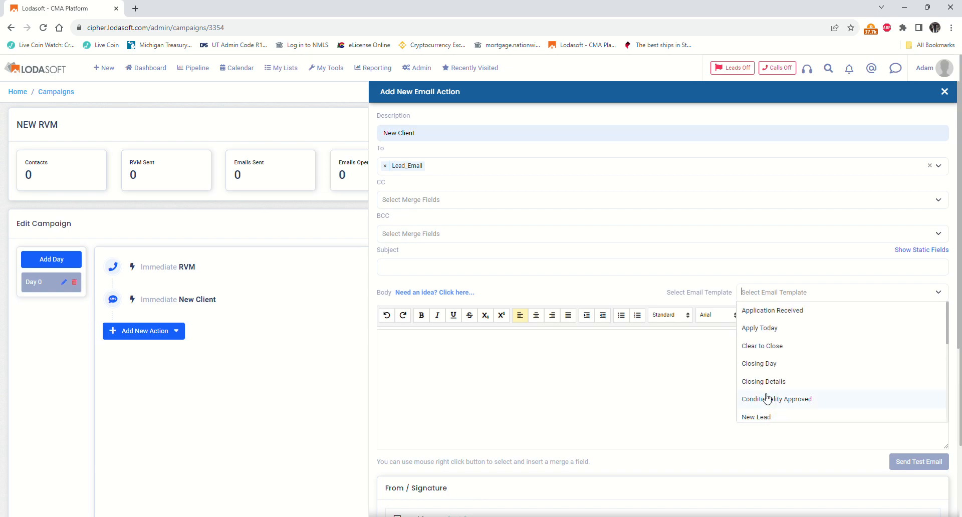
{"action": "left_click", "coordinate": [617, 390]}
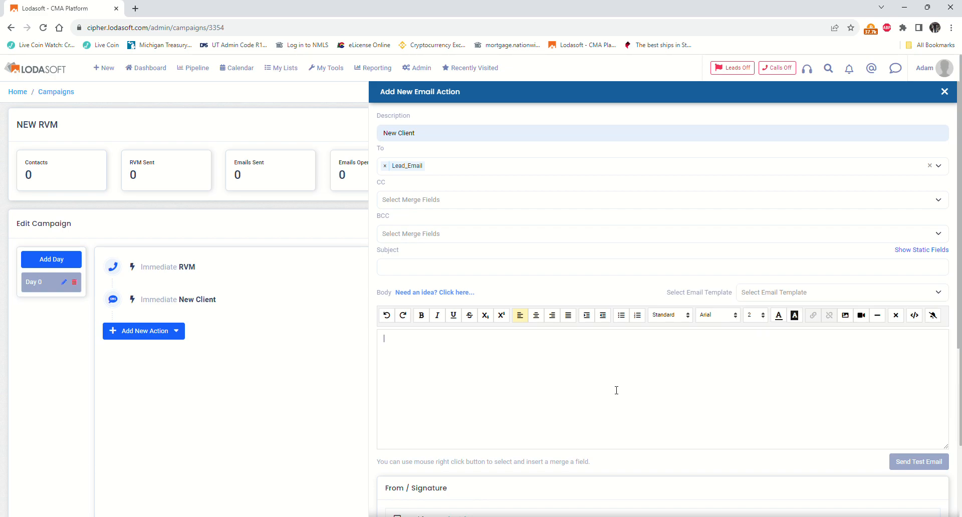
- Generate and regenerate a New Inquiry email with the AI assistant, then use it (subject 'Your Mortgage Inquiry')
{"action": "left_click", "coordinate": [441, 292]}
{"action": "left_click", "coordinate": [283, 275]}
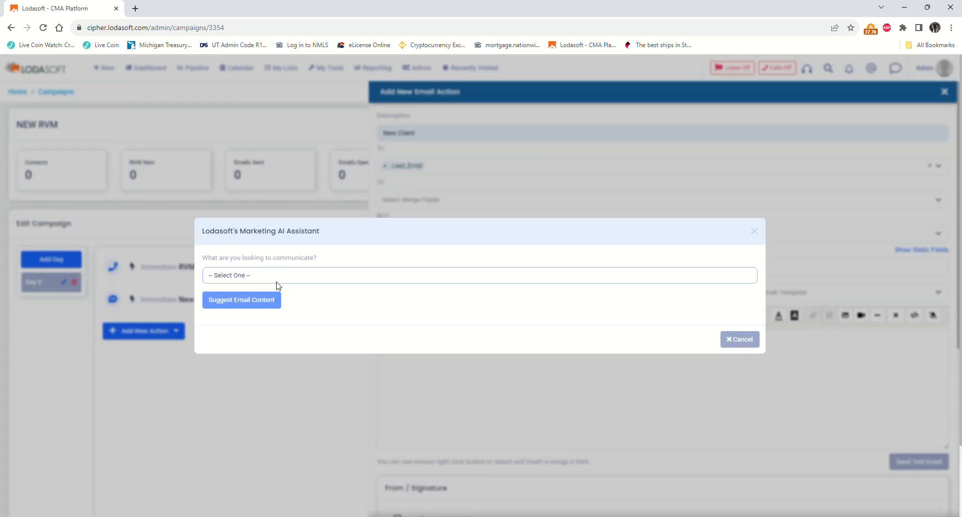
{"action": "left_click", "coordinate": [265, 356]}
{"action": "left_click", "coordinate": [263, 329]}
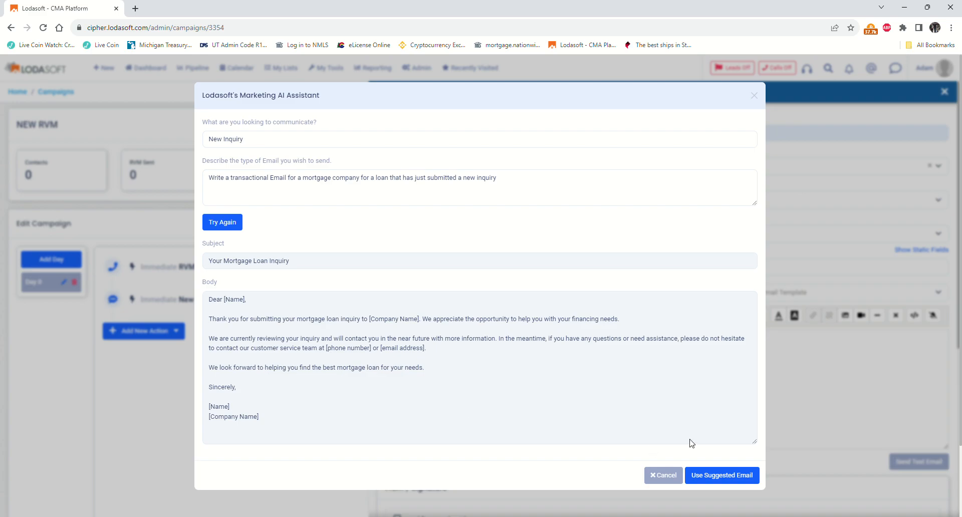
{"action": "left_click", "coordinate": [220, 228]}
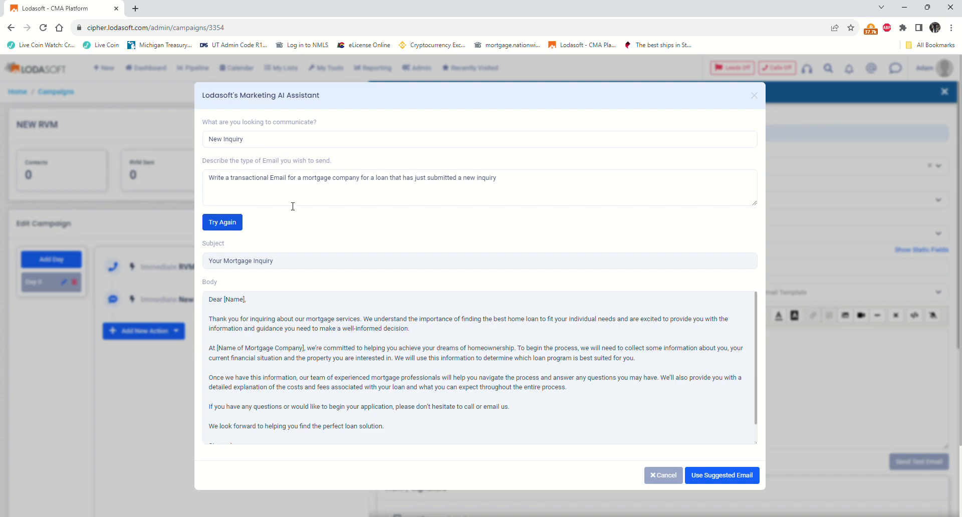
{"action": "left_click", "coordinate": [733, 476]}
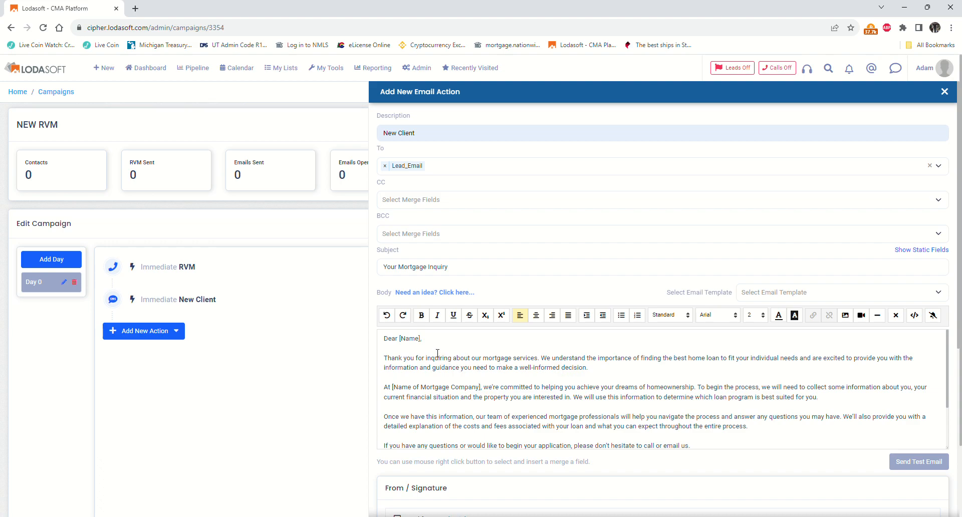
- Replace the [Name] placeholder in the greeting with the %Lead_FirstName% merge field
{"action": "key", "text": "BackSpace"}
{"action": "key", "text": "BackSpace"}
{"action": "key", "text": "BackSpace"}
{"action": "key", "text": "BackSpace"}
{"action": "key", "text": "BackSpace"}
{"action": "key", "text": "BackSpace"}
{"action": "right_click", "coordinate": [399, 341]}
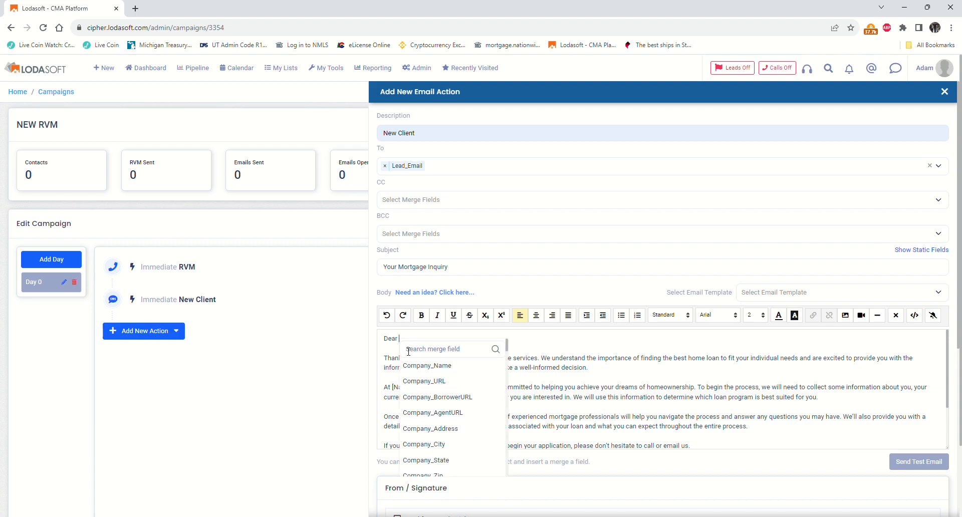
{"action": "type", "text": "pr"}
{"action": "key", "text": "BackSpace"}
{"action": "key", "text": "BackSpace"}
{"action": "type", "text": "bo"}
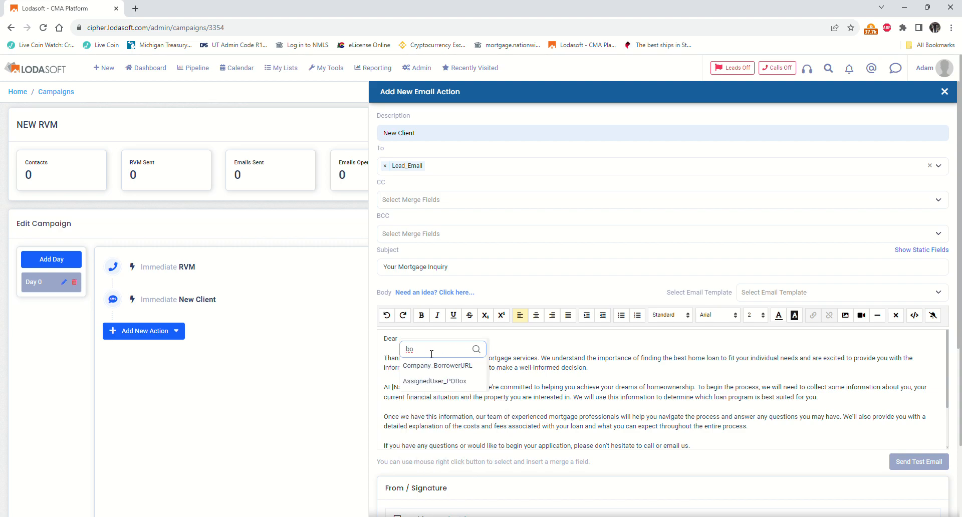
{"action": "key", "text": "BackSpace"}
{"action": "key", "text": "BackSpace"}
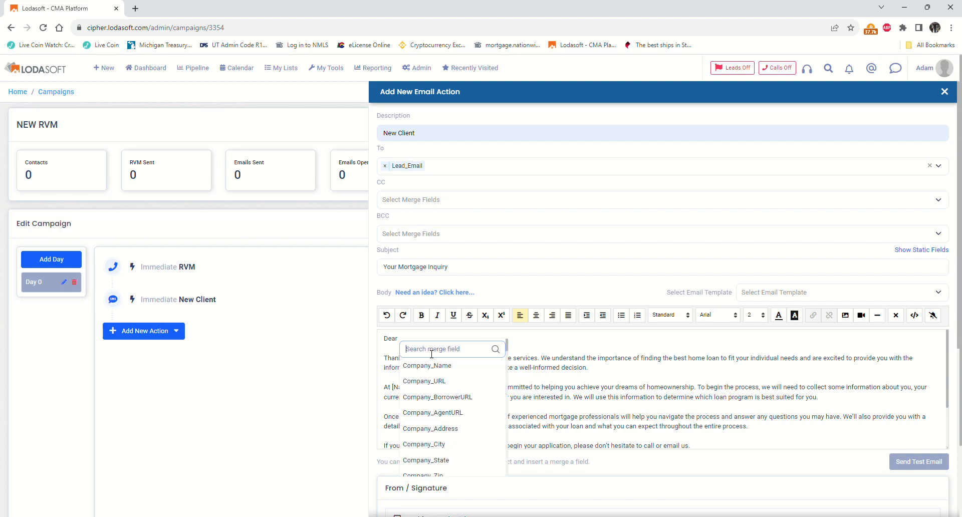
{"action": "type", "text": "lea"}
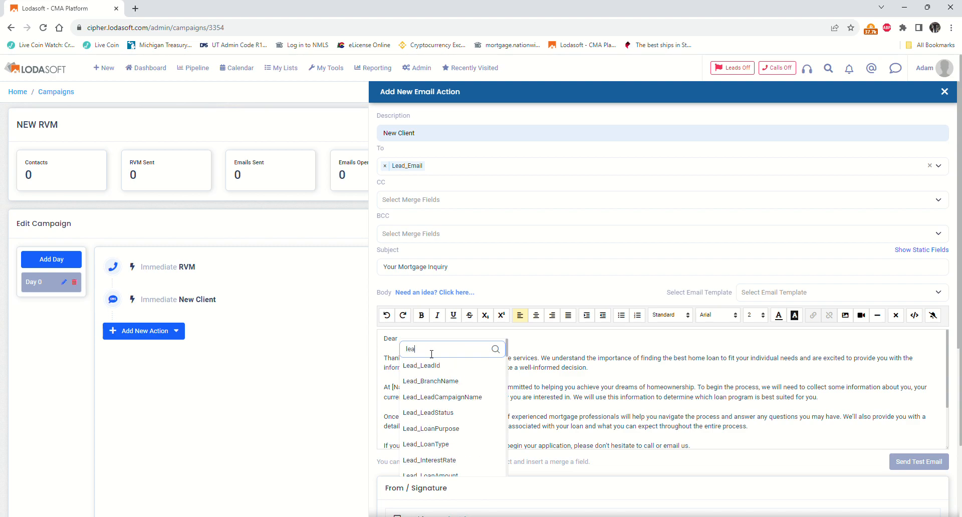
{"action": "scroll", "coordinate": [451, 430], "scroll_direction": "down", "scroll_amount": 1}
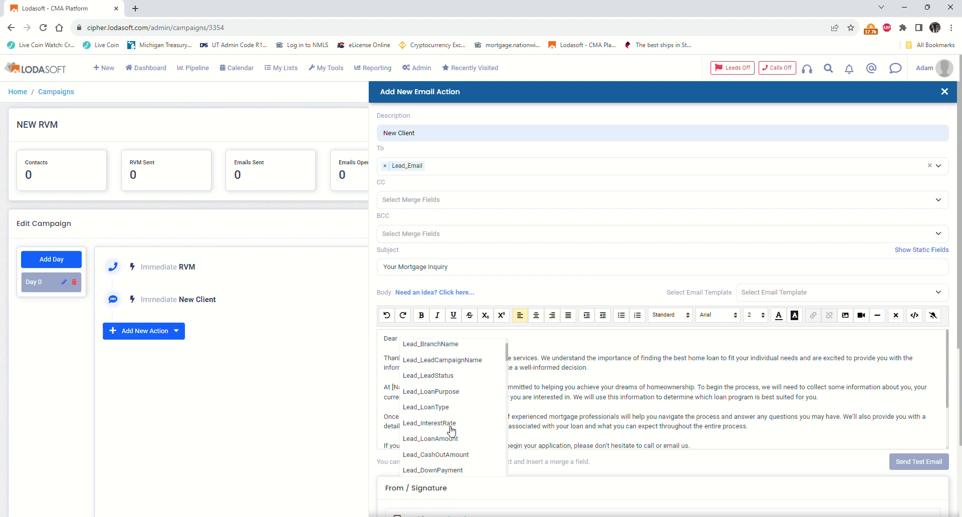
{"action": "scroll", "coordinate": [451, 430], "scroll_direction": "up", "scroll_amount": 2}
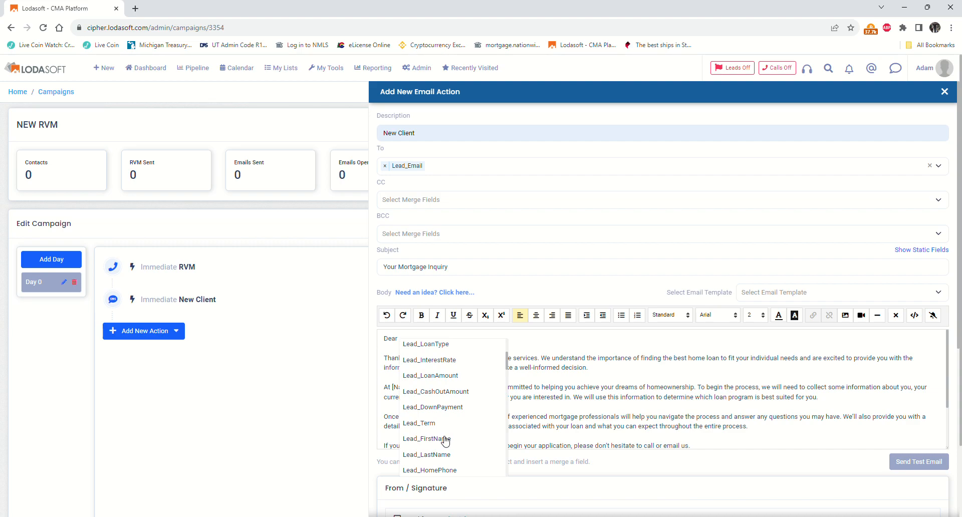
{"action": "left_click", "coordinate": [437, 398]}
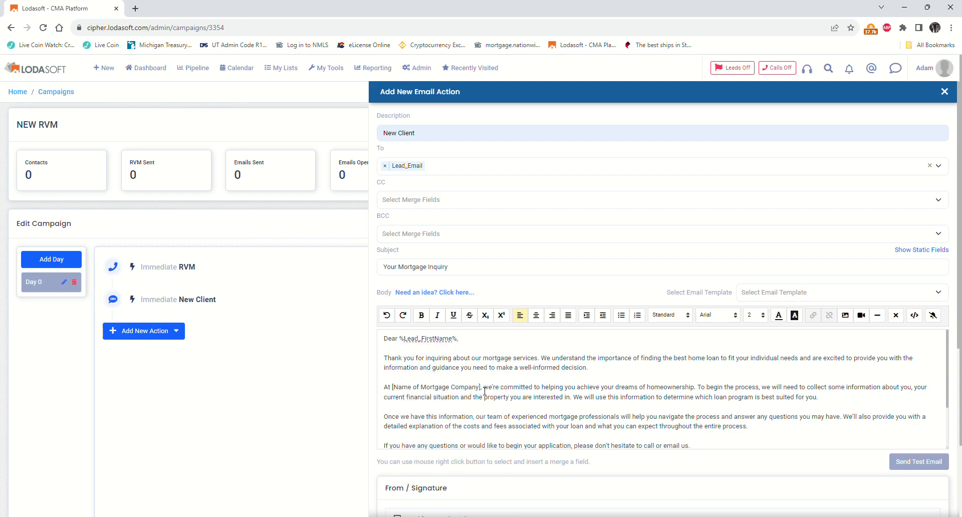
- Replace [Name of Mortgage Company] in the opening with the %Company_Name% merge field
{"action": "key", "text": "BackSpace"}
{"action": "key", "text": "BackSpace"}
{"action": "key", "text": "BackSpace"}
{"action": "key", "text": "BackSpace"}
{"action": "key", "text": "BackSpace"}
{"action": "key", "text": "BackSpace"}
{"action": "key", "text": "BackSpace"}
{"action": "key", "text": "BackSpace"}
{"action": "key", "text": "BackSpace"}
{"action": "key", "text": "BackSpace"}
{"action": "key", "text": "BackSpace"}
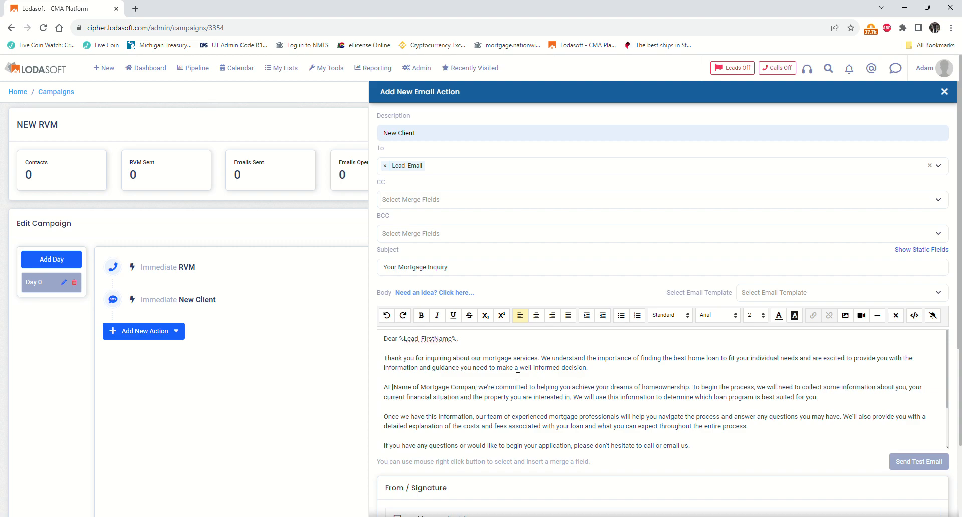
{"action": "key", "text": "BackSpace"}
{"action": "key", "text": "BackSpace"}
{"action": "key", "text": "BackSpace"}
{"action": "key", "text": "BackSpace"}
{"action": "key", "text": "BackSpace"}
{"action": "key", "text": "BackSpace"}
{"action": "key", "text": "BackSpace"}
{"action": "key", "text": "BackSpace"}
{"action": "key", "text": "BackSpace"}
{"action": "key", "text": "BackSpace"}
{"action": "key", "text": "BackSpace"}
{"action": "key", "text": "BackSpace"}
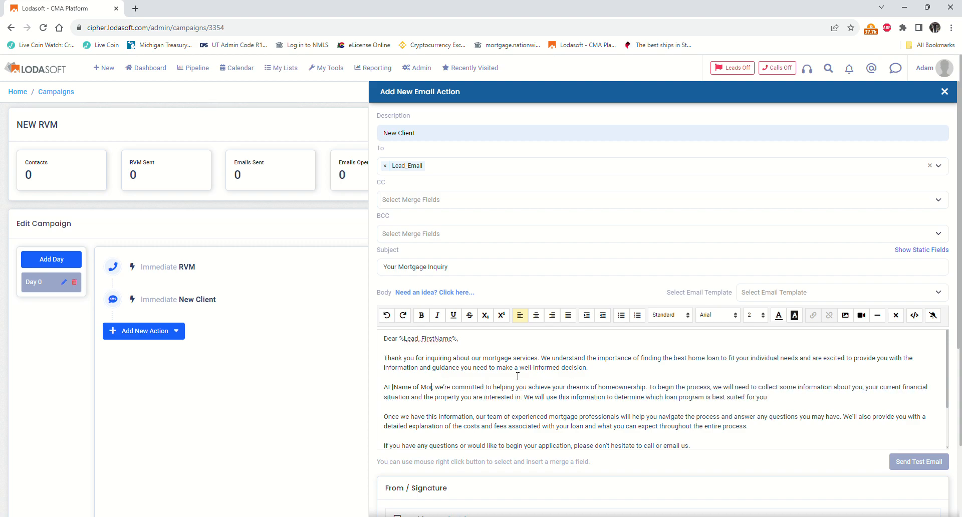
{"action": "key", "text": "BackSpace"}
{"action": "key", "text": "BackSpace"}
{"action": "key", "text": "BackSpace"}
{"action": "key", "text": "BackSpace"}
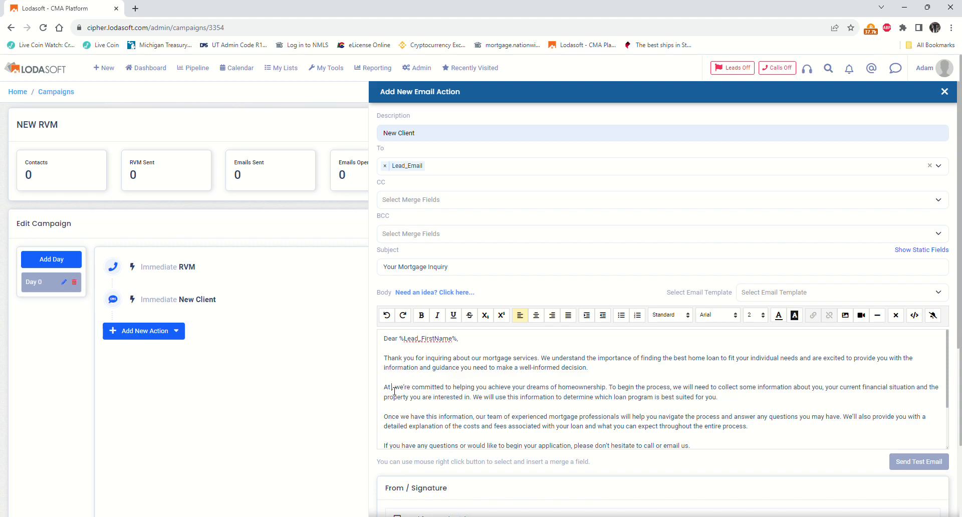
{"action": "right_click", "coordinate": [393, 386]}
{"action": "left_click", "coordinate": [423, 408]}
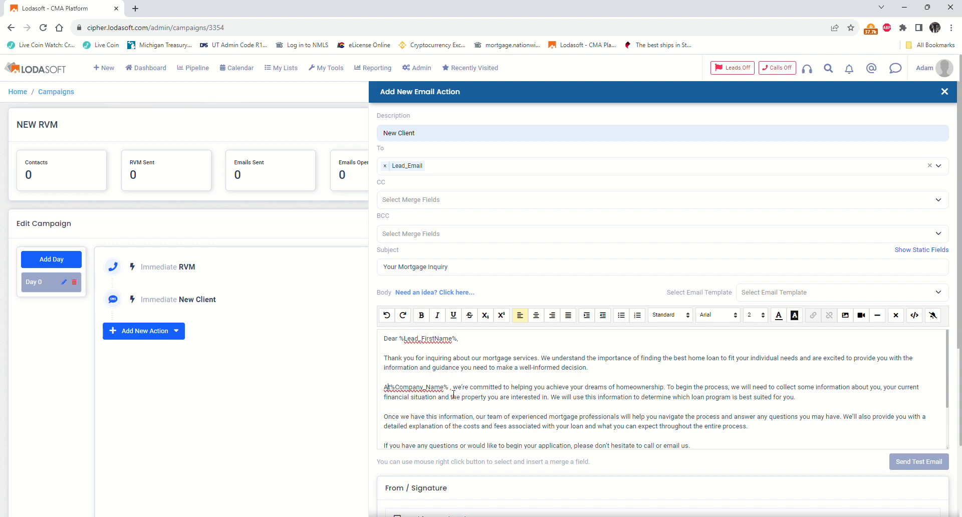
{"action": "key", "text": "BackSpace"}
- Delete the company name placeholder line under Sincerely
{"action": "scroll", "coordinate": [535, 427], "scroll_direction": "down", "scroll_amount": 2}
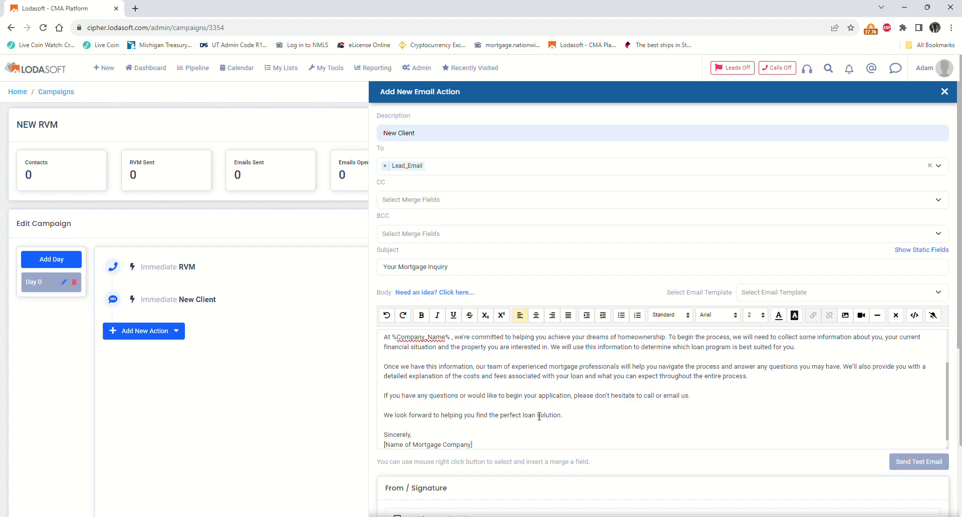
{"action": "left_click_drag", "start_coordinate": [384, 436], "coordinate": [478, 452]}
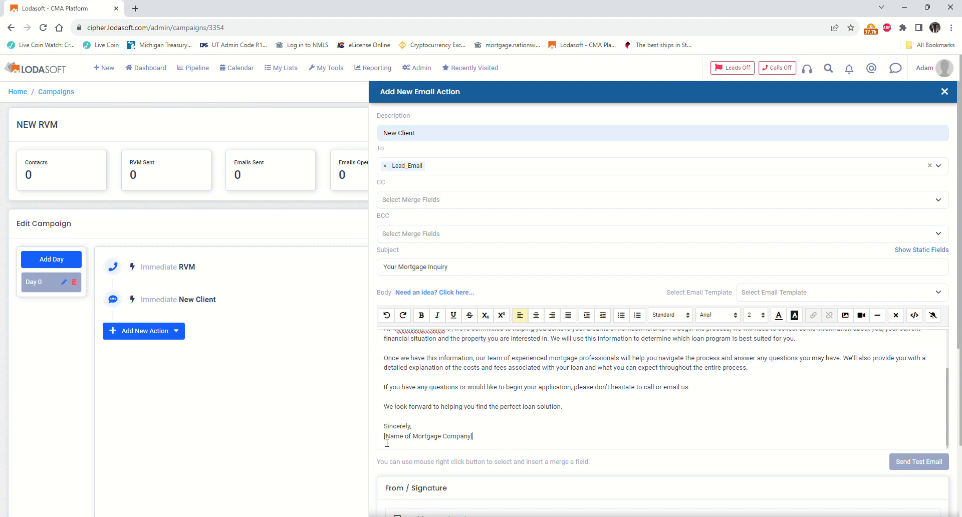
{"action": "left_click_drag", "start_coordinate": [387, 443], "coordinate": [496, 447]}
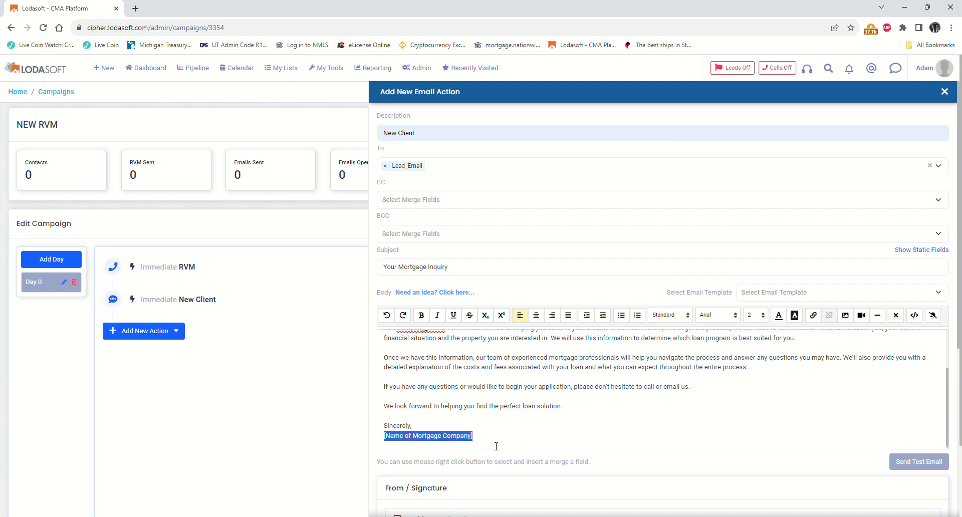
{"action": "key", "text": "BackSpace"}
{"action": "scroll", "coordinate": [481, 449], "scroll_direction": "down", "scroll_amount": 5}
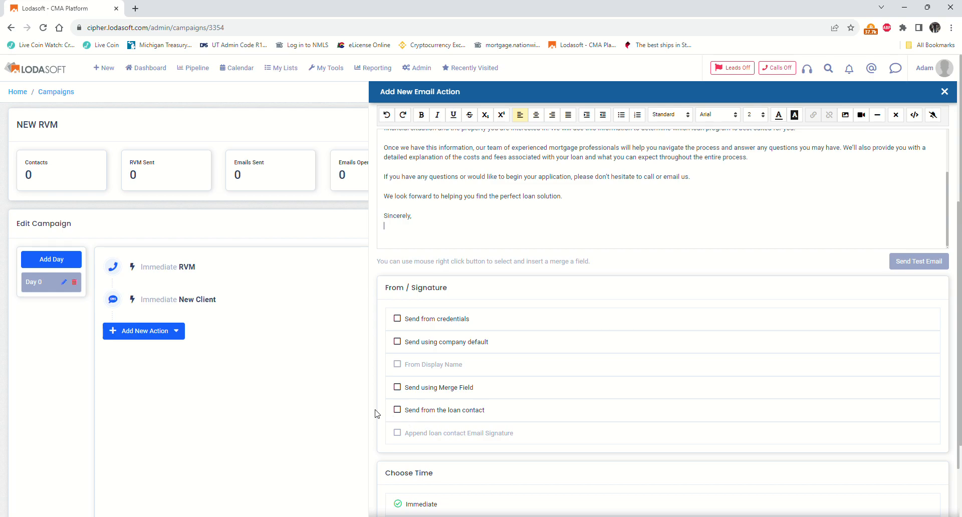
- Send the New Client email from the loan contact and add it to Day 0 as Immediate
{"action": "left_click", "coordinate": [400, 410]}
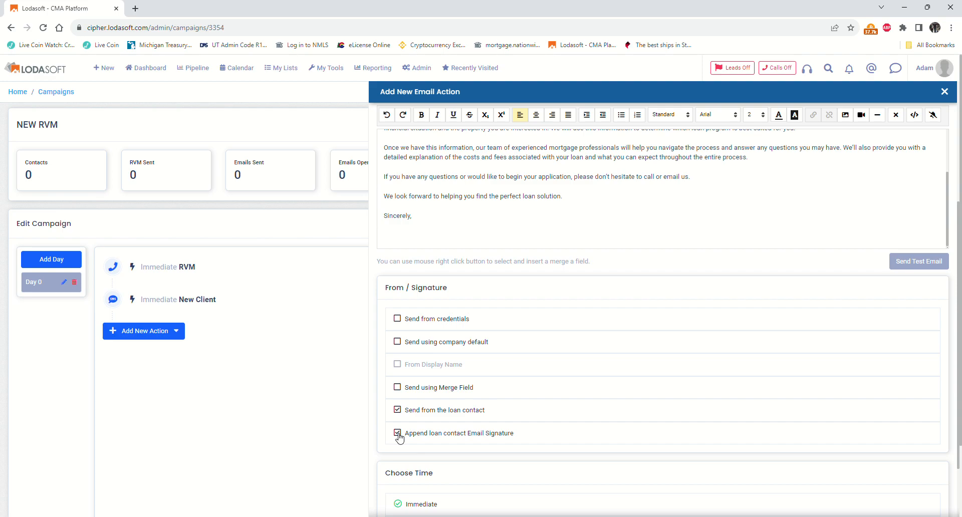
{"action": "scroll", "coordinate": [399, 438], "scroll_direction": "down", "scroll_amount": 2}
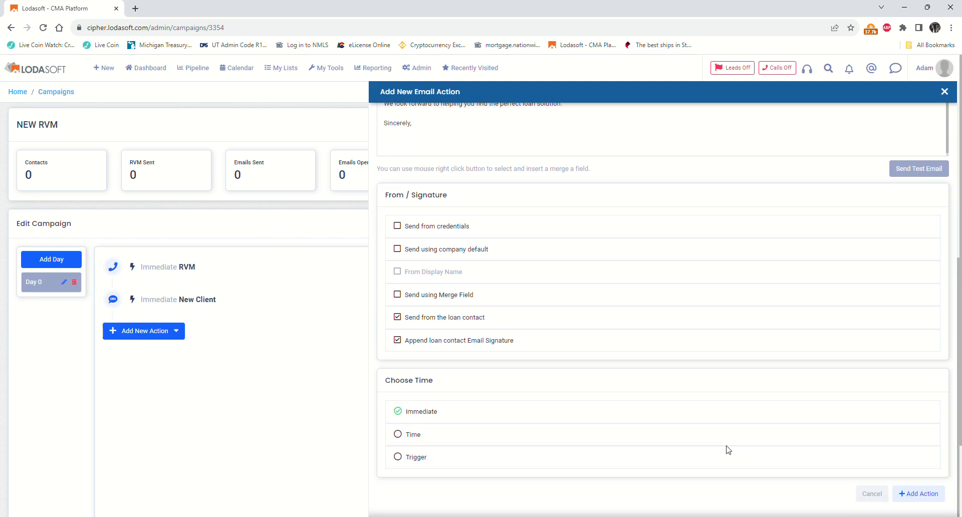
{"action": "left_click", "coordinate": [943, 495]}
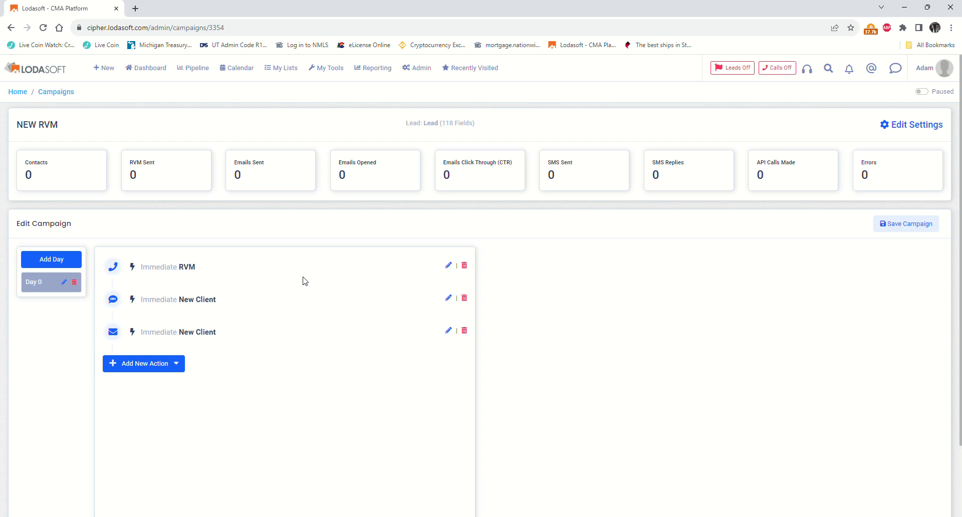
- Save the NEW RVM campaign and open its Campaign Settings
{"action": "left_click", "coordinate": [886, 226]}
{"action": "left_click", "coordinate": [929, 126]}
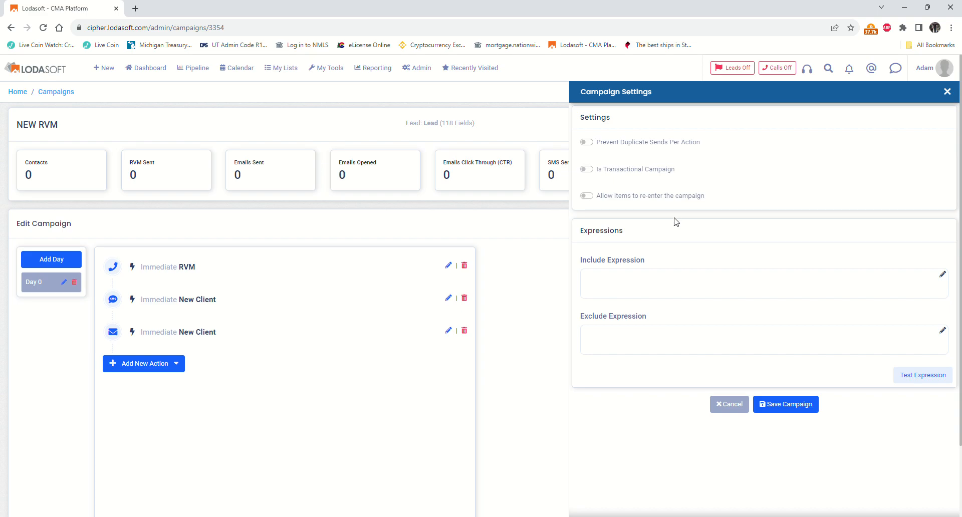
- Start the include expression with a rule on the Lead Lead Status Id field
{"action": "left_click", "coordinate": [943, 275]}
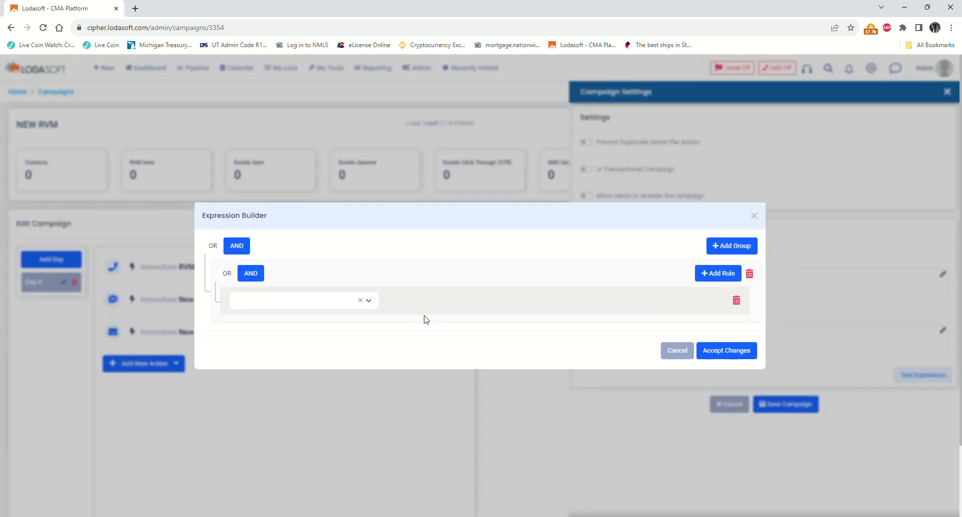
{"action": "left_click", "coordinate": [261, 301]}
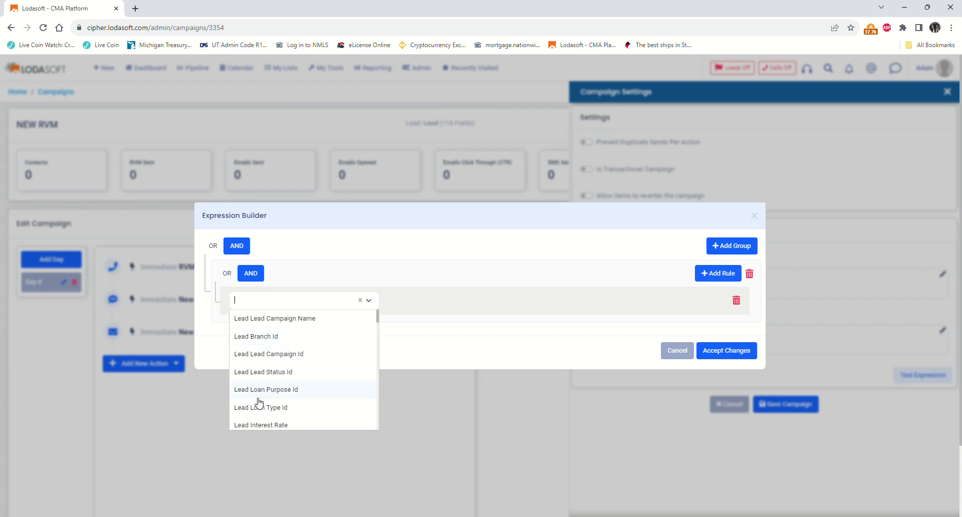
{"action": "scroll", "coordinate": [259, 382], "scroll_direction": "down", "scroll_amount": 2}
{"action": "scroll", "coordinate": [259, 384], "scroll_direction": "down", "scroll_amount": 1}
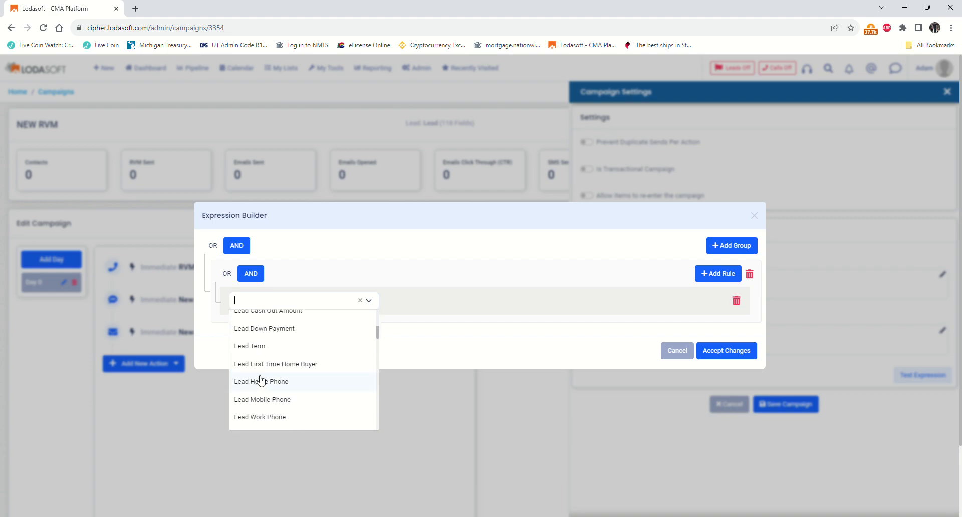
{"action": "scroll", "coordinate": [260, 382], "scroll_direction": "down", "scroll_amount": 1}
{"action": "scroll", "coordinate": [256, 384], "scroll_direction": "down", "scroll_amount": 1}
{"action": "scroll", "coordinate": [253, 385], "scroll_direction": "down", "scroll_amount": 3}
{"action": "scroll", "coordinate": [249, 390], "scroll_direction": "up", "scroll_amount": 6}
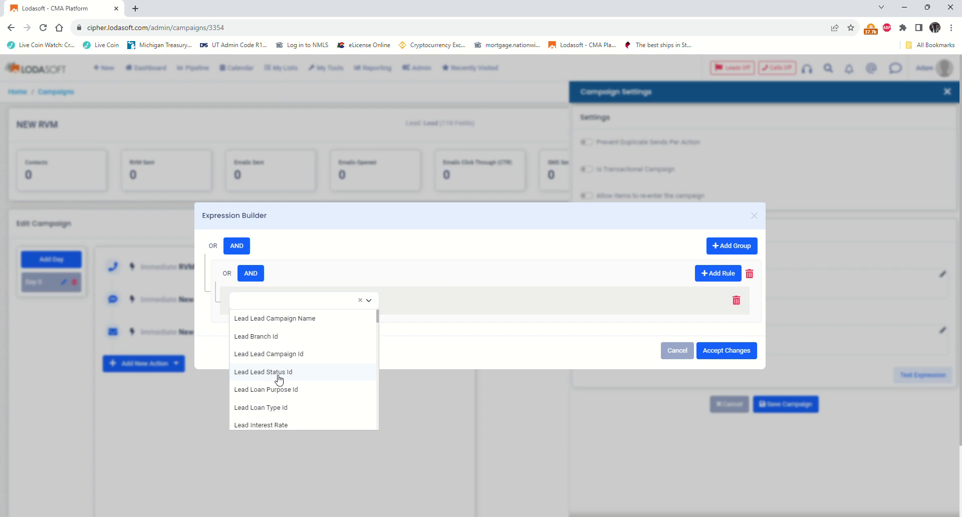
{"action": "left_click", "coordinate": [280, 374]}
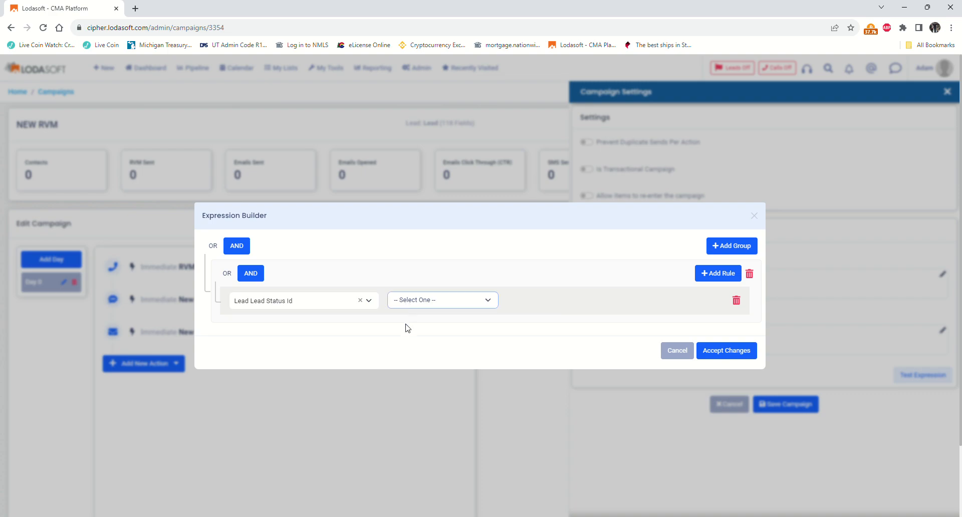
- Set the rule to In 'Attempted to Contact' and accept it as the include expression
{"action": "left_click", "coordinate": [404, 359]}
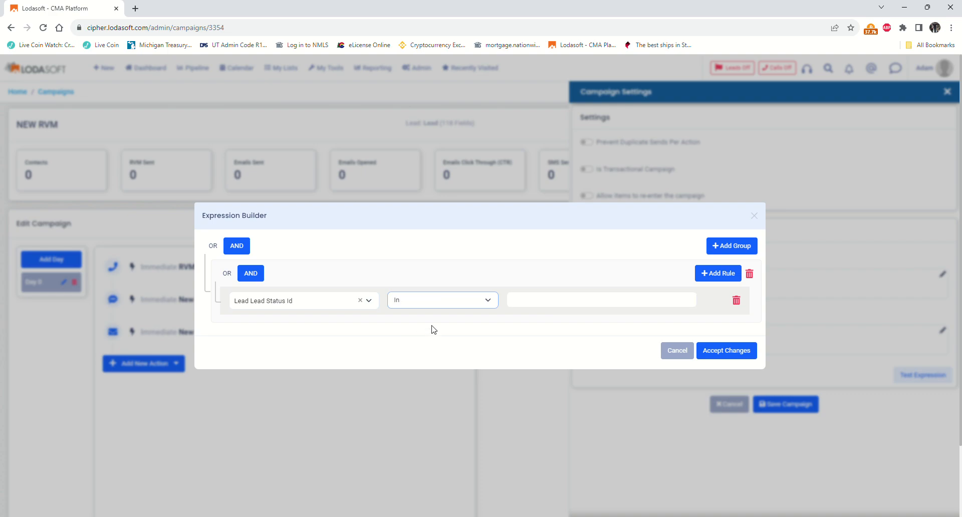
{"action": "left_click", "coordinate": [565, 304]}
{"action": "left_click", "coordinate": [556, 332]}
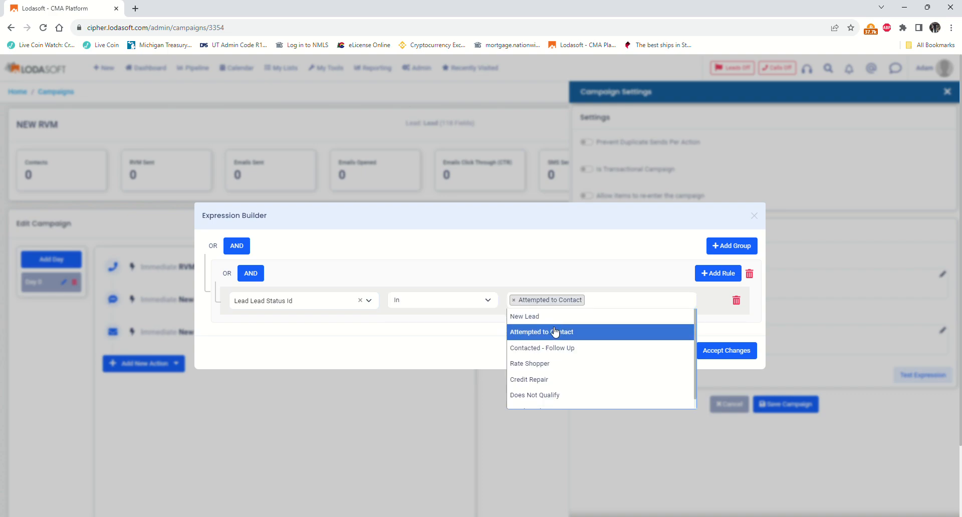
{"action": "left_click", "coordinate": [471, 340]}
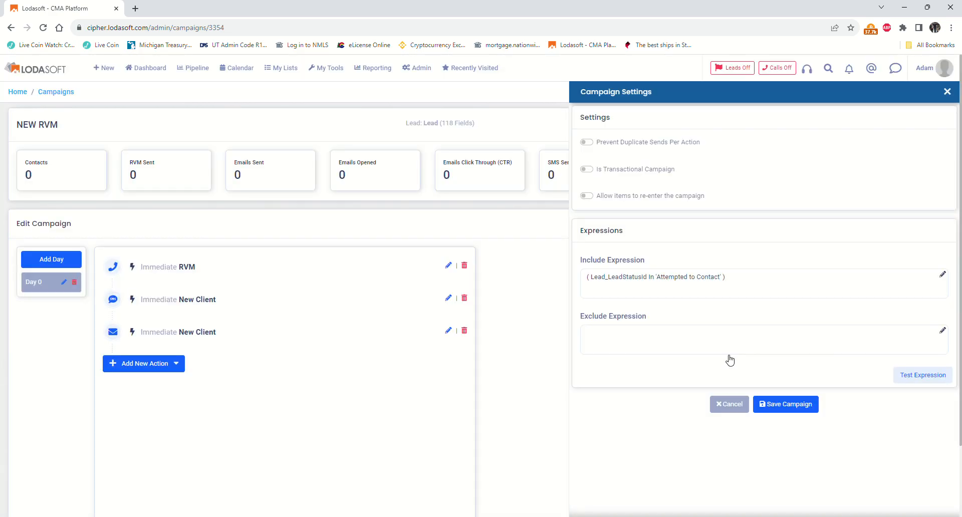
{"action": "left_click", "coordinate": [729, 359]}
- Set the exclude expression to Lead Lead Campaign Name equal to 'VA'
{"action": "left_click", "coordinate": [944, 331]}
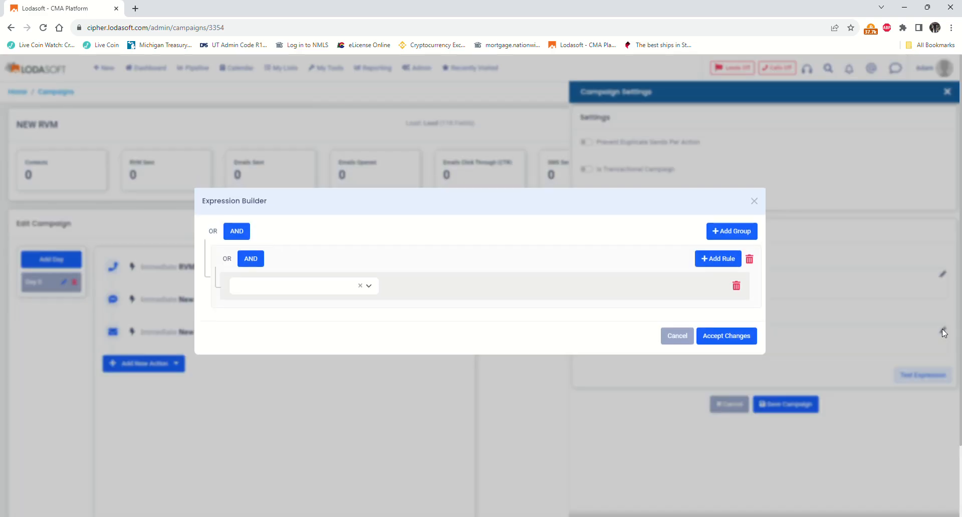
{"action": "left_click", "coordinate": [259, 297]}
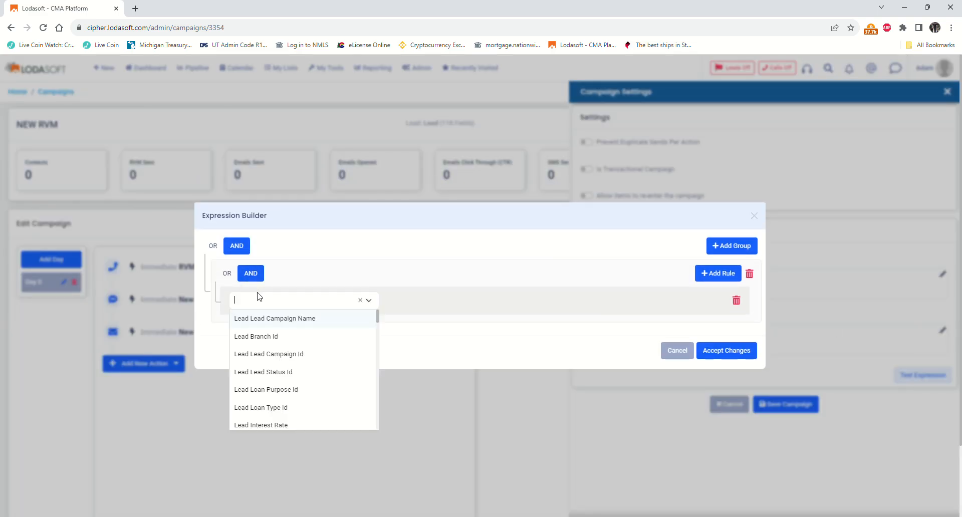
{"action": "left_click", "coordinate": [264, 320]}
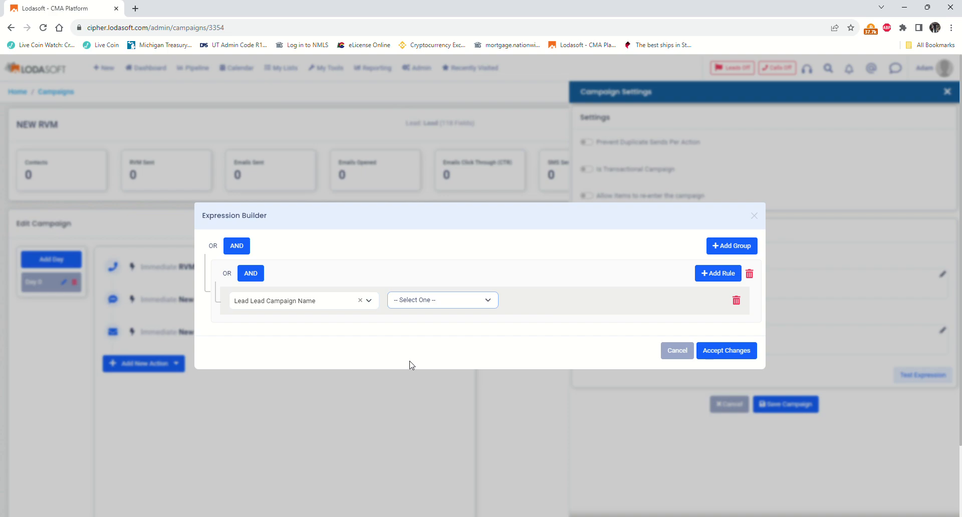
{"action": "left_click", "coordinate": [540, 300]}
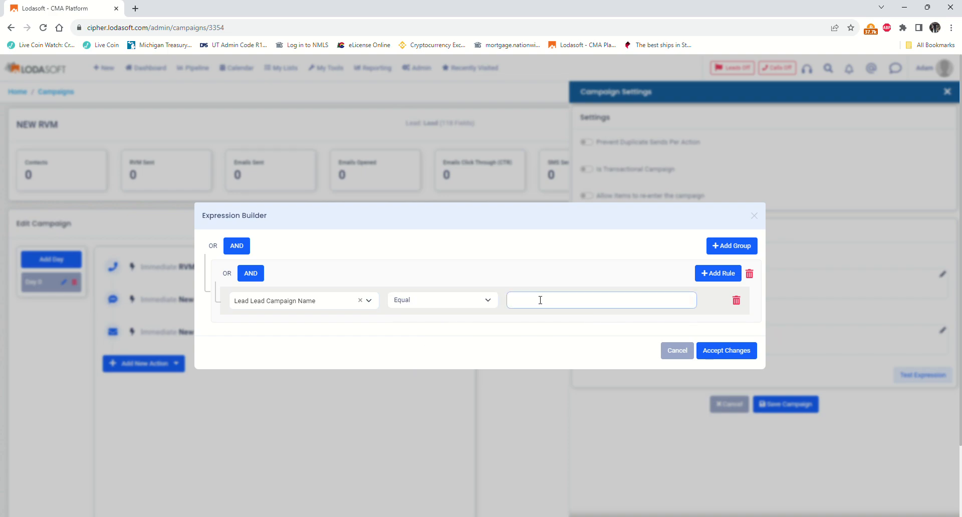
{"action": "type", "text": "VA"}
{"action": "left_click", "coordinate": [733, 357]}
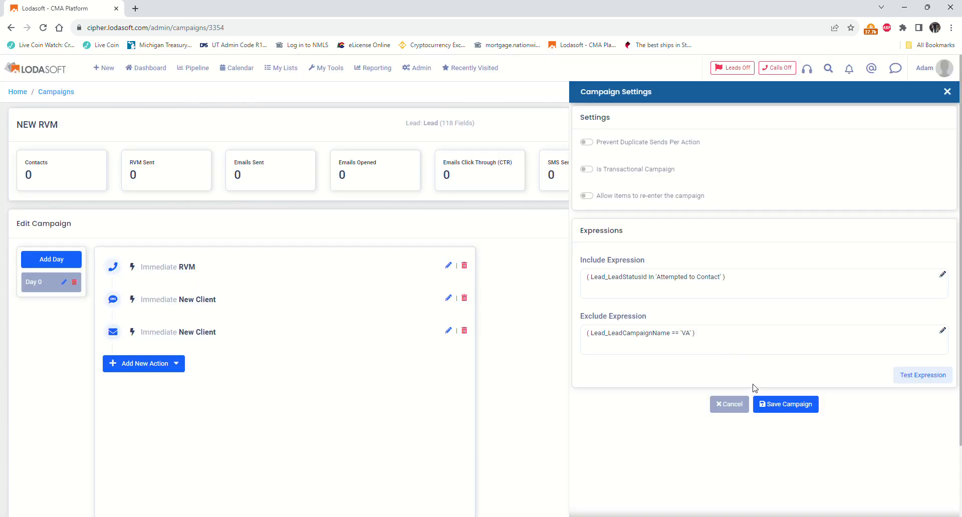
- Save the NEW RVM campaign with its include and exclude expressions, then open the New menu
{"action": "left_click", "coordinate": [801, 407]}
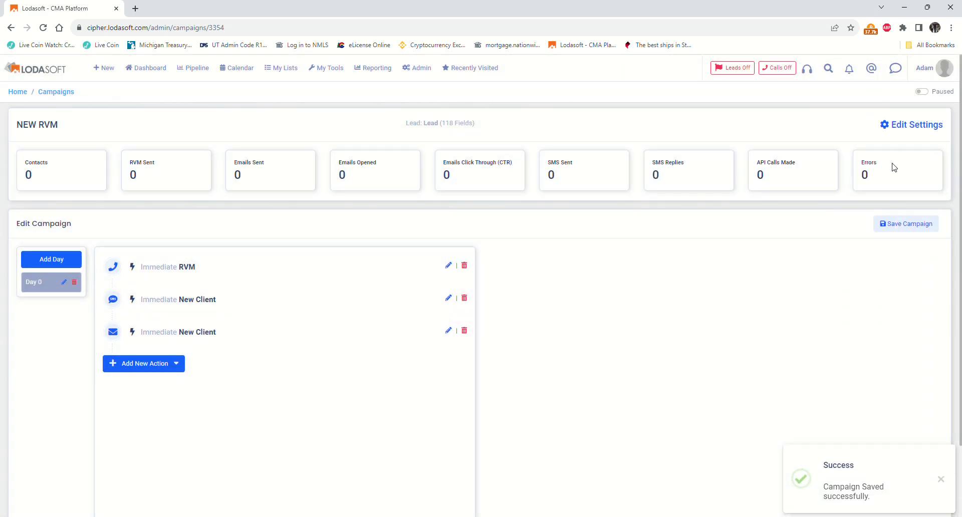
{"action": "left_click", "coordinate": [892, 226]}
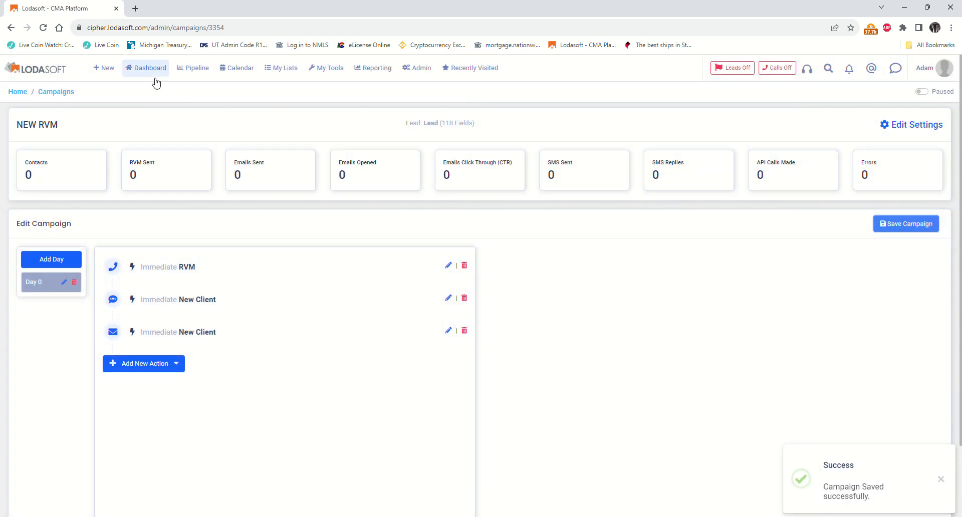
{"action": "left_click", "coordinate": [105, 68]}
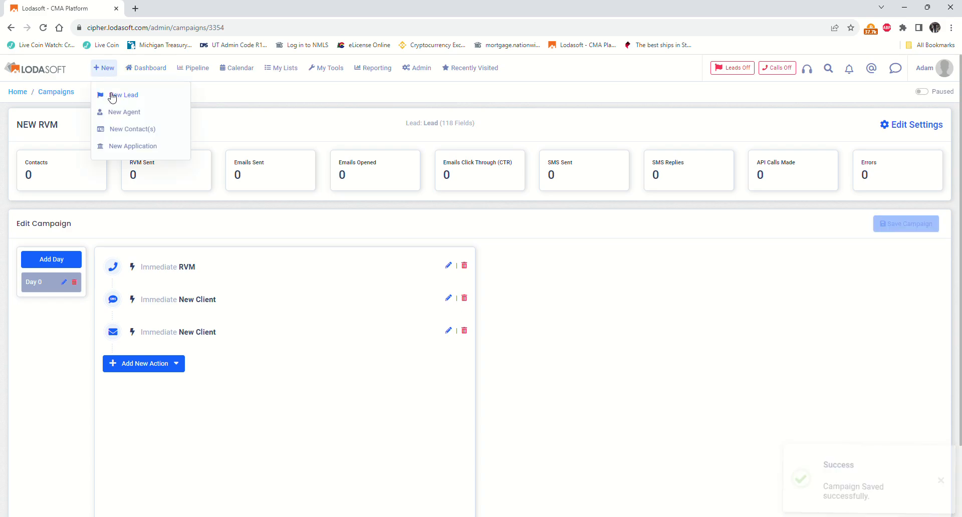
- Start a new lead with Loan Purpose Refinance and Loan Type Conventional
{"action": "left_click", "coordinate": [112, 97]}
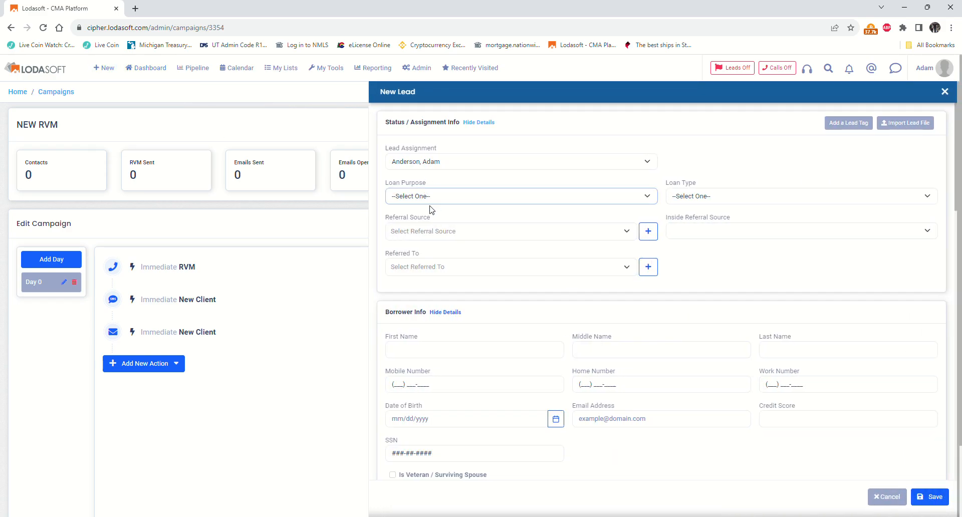
{"action": "left_click", "coordinate": [414, 228]}
{"action": "left_click", "coordinate": [682, 198]}
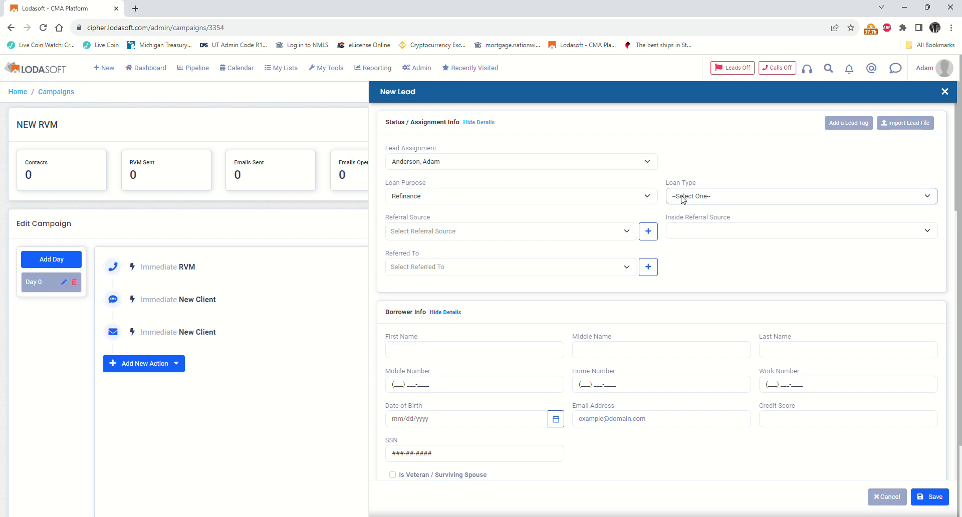
{"action": "left_click", "coordinate": [684, 219]}
- Fill in the borrower's name, mobile and work e-mail, save, and keep Create New for duplicates
{"action": "left_click", "coordinate": [411, 347]}
{"action": "left_click", "coordinate": [460, 369]}
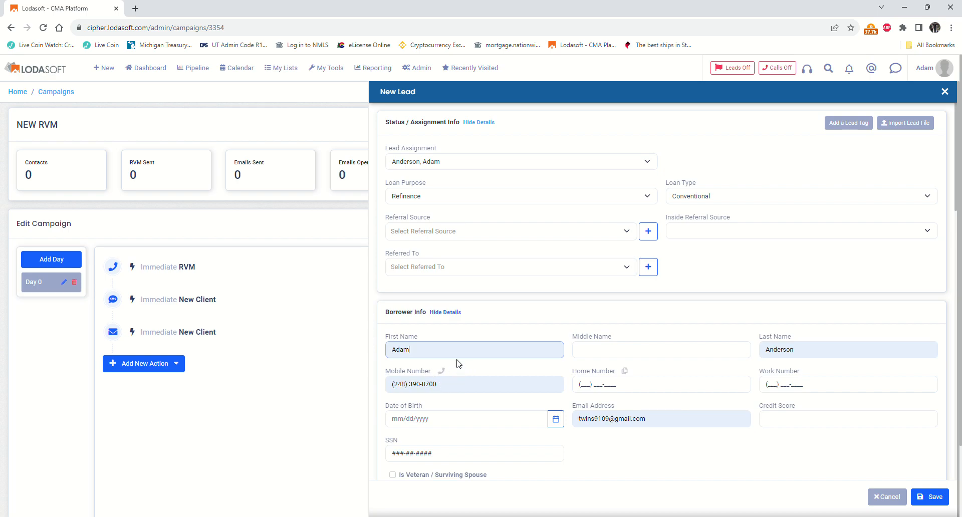
{"action": "triple_click", "coordinate": [646, 421]}
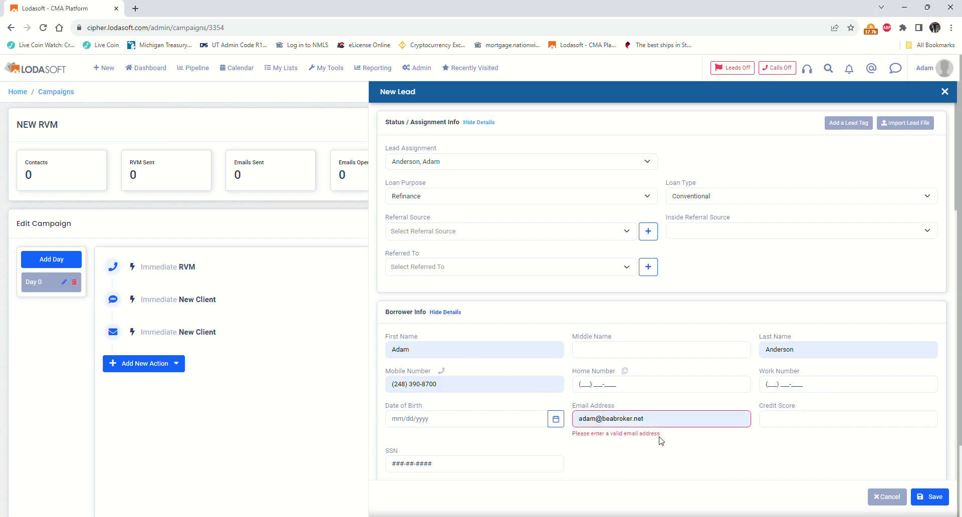
{"action": "left_click", "coordinate": [653, 439]}
{"action": "left_click", "coordinate": [931, 497]}
{"action": "left_click", "coordinate": [394, 300]}
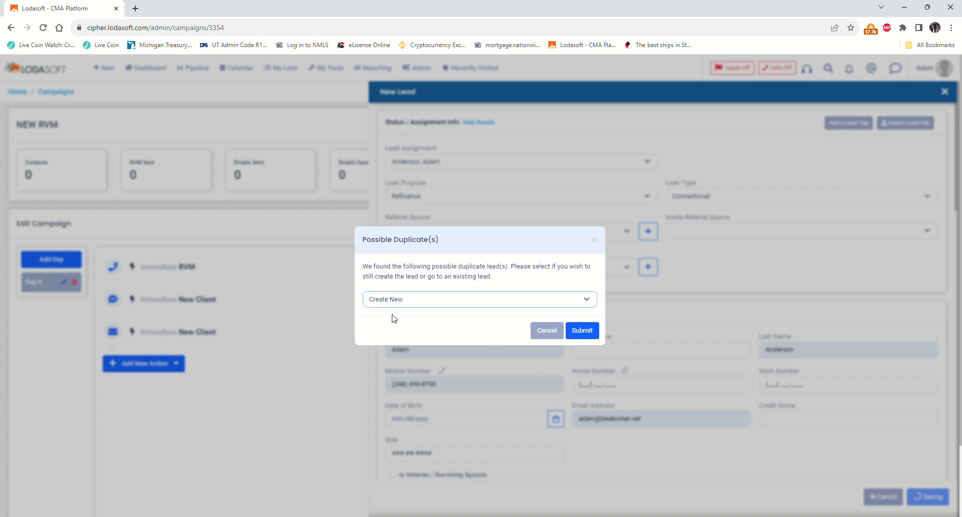
- Create the test lead despite possible duplicates, save its status as Attempted to Contact, and save the lead
{"action": "left_click", "coordinate": [587, 332]}
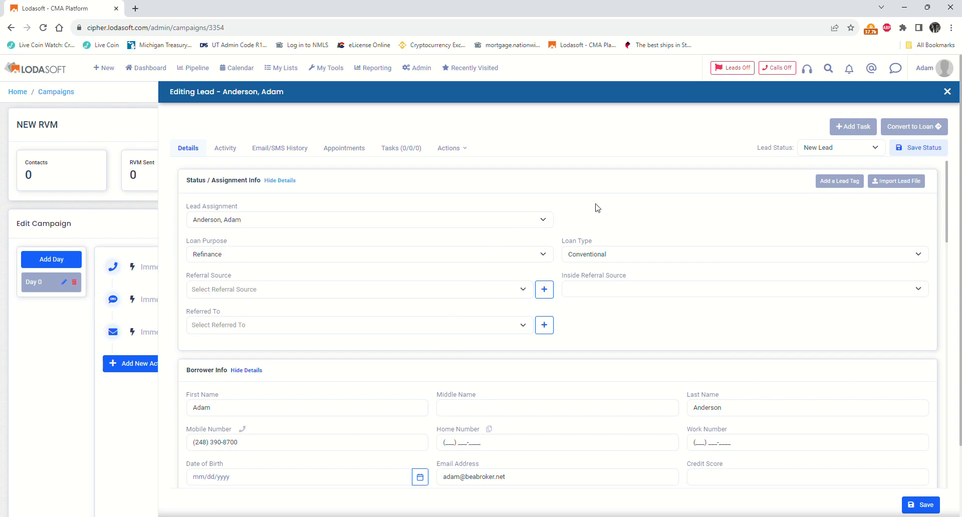
{"action": "left_click", "coordinate": [812, 151]}
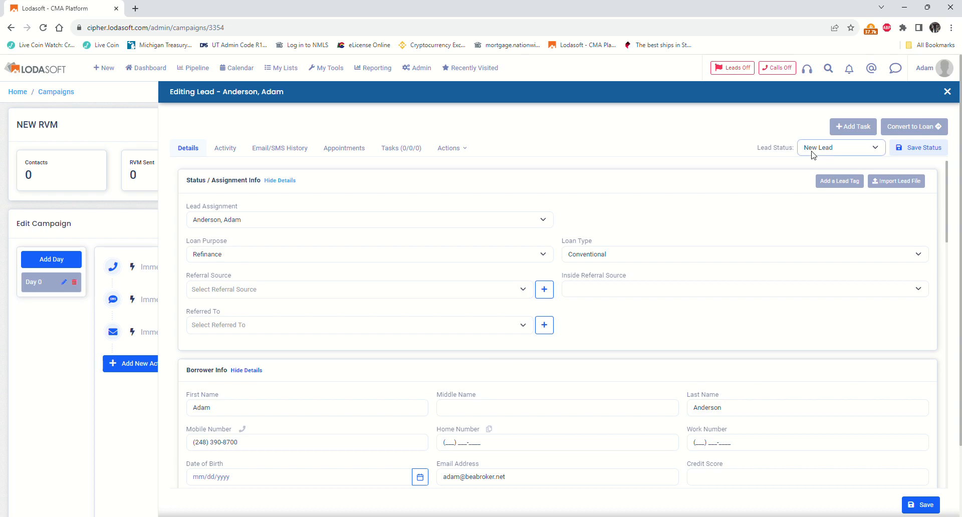
{"action": "left_click", "coordinate": [811, 183]}
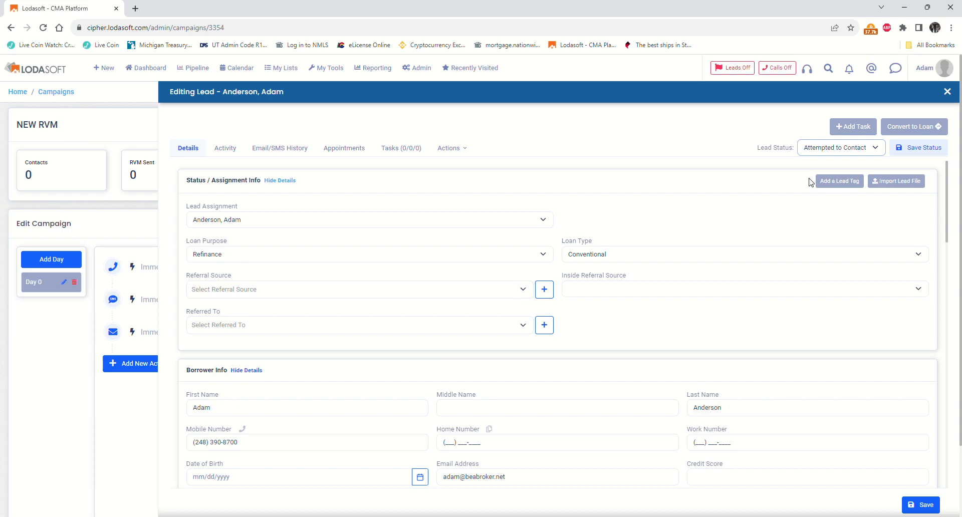
{"action": "left_click", "coordinate": [935, 149]}
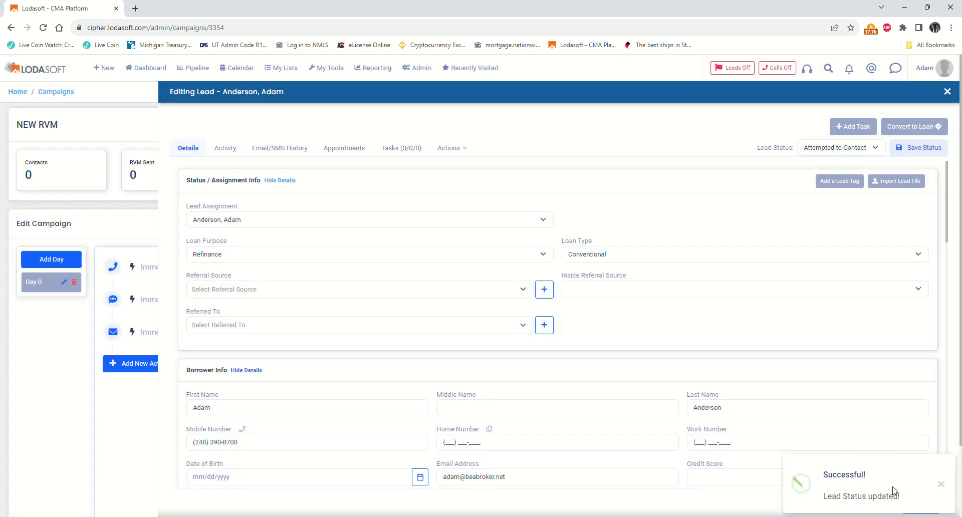
{"action": "left_click", "coordinate": [940, 487]}
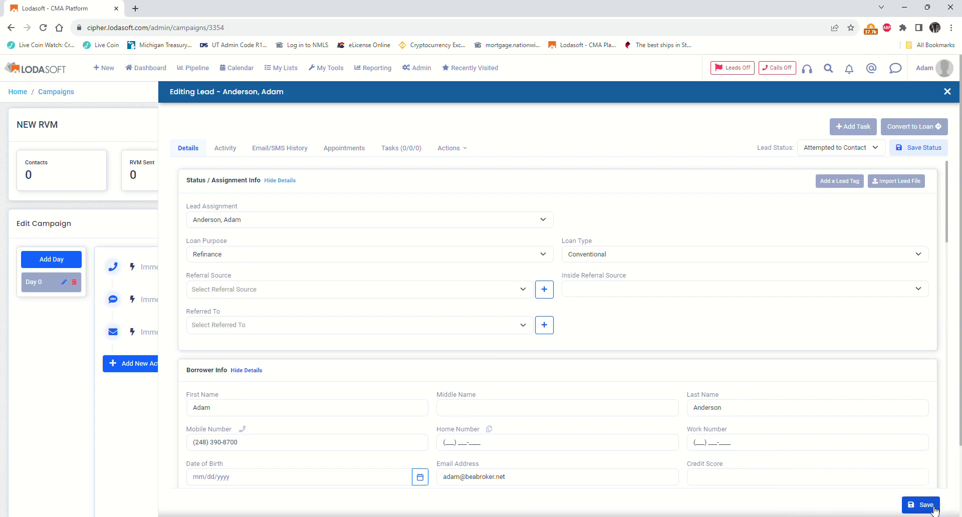
{"action": "left_click", "coordinate": [934, 508]}
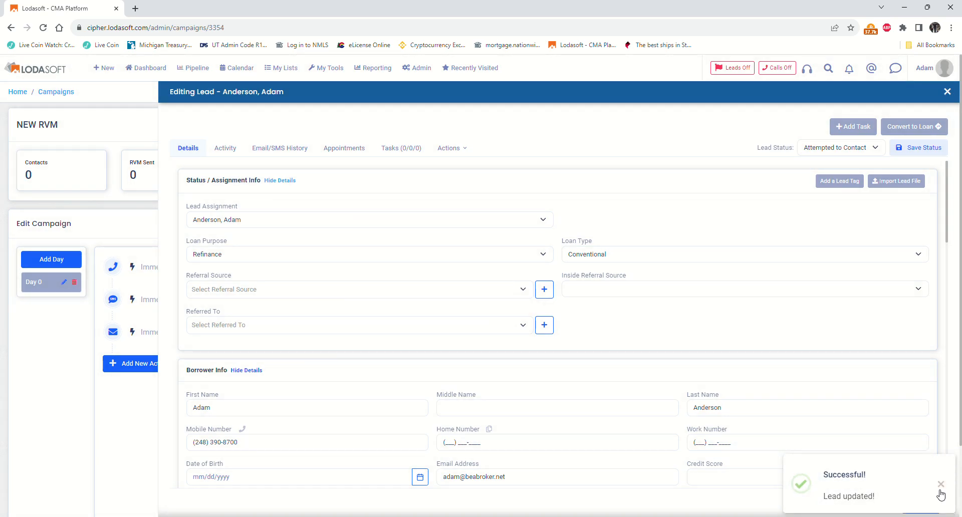
{"action": "left_click", "coordinate": [940, 485]}
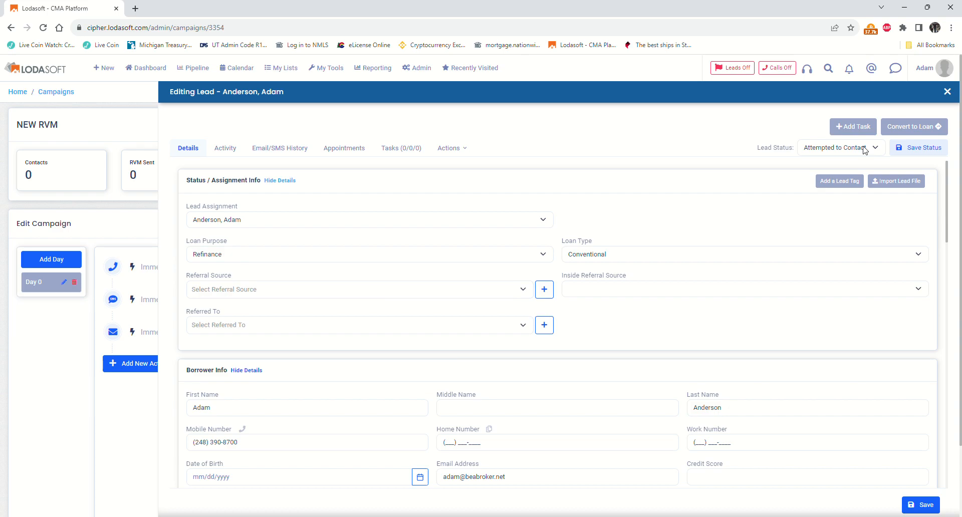